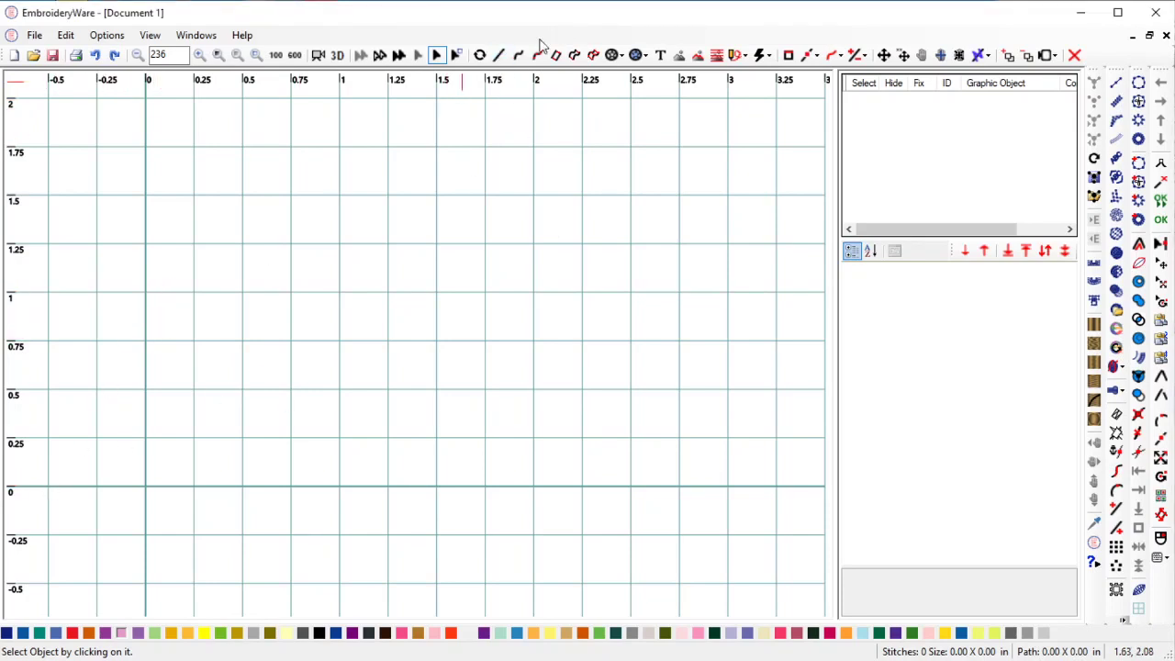
Step: Draw a closed four-corner straight-line outline, narrow on the left and wide on the right, and end drawing
{"action": "left_click", "coordinate": [498, 55]}
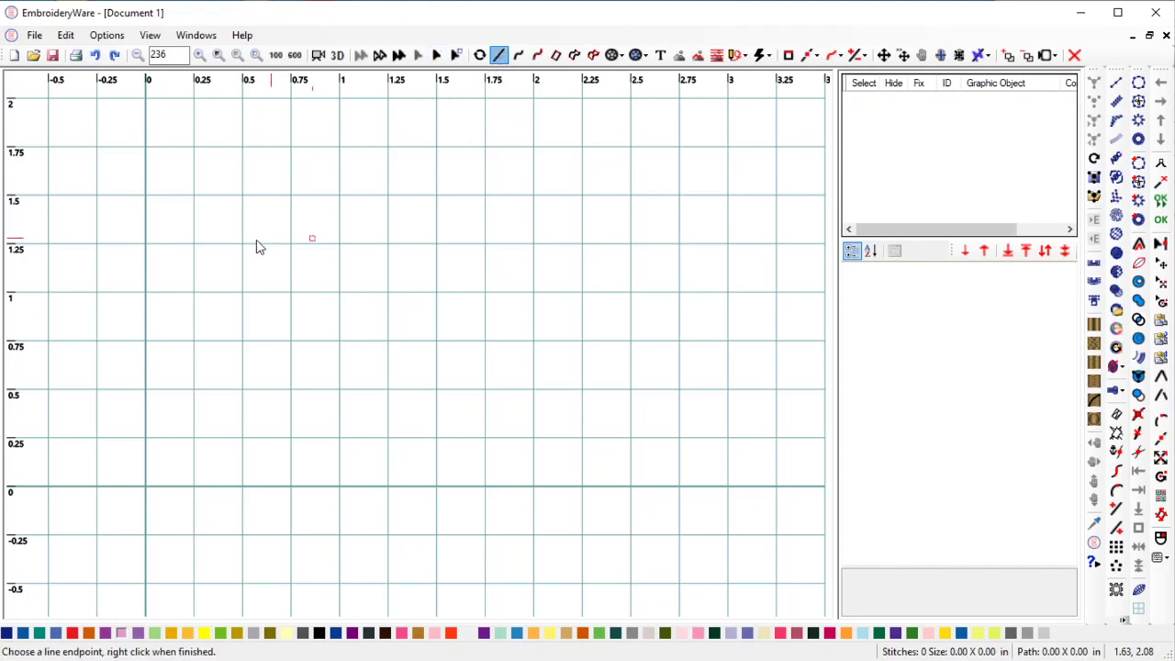
{"action": "left_click", "coordinate": [146, 279]}
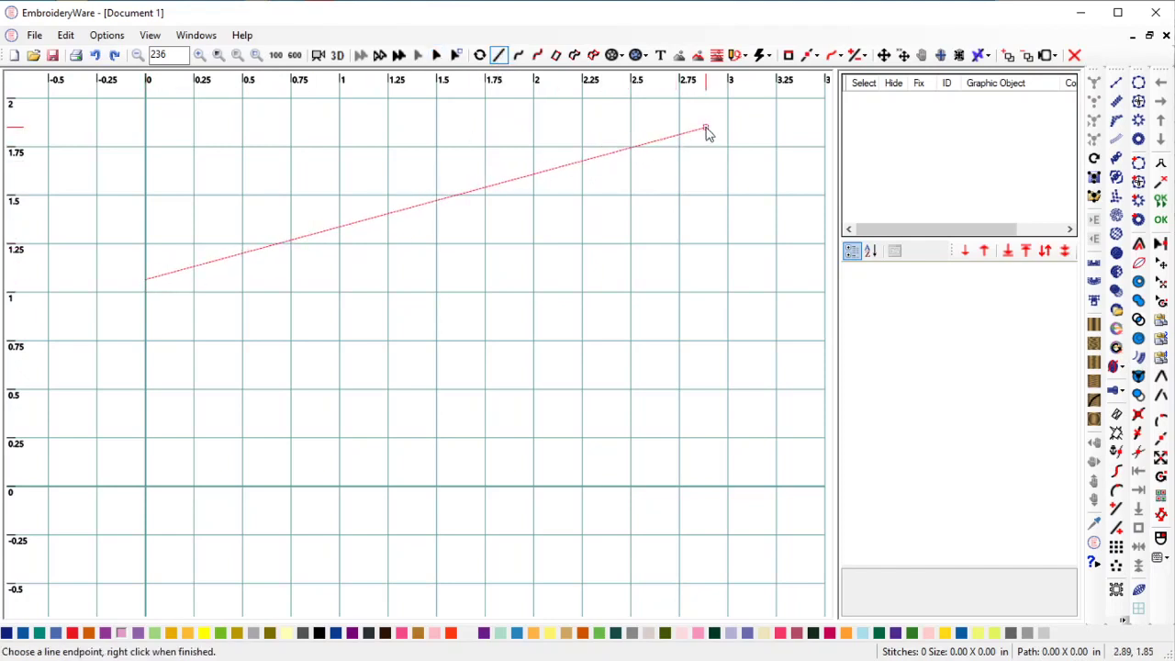
{"action": "left_click", "coordinate": [696, 486]}
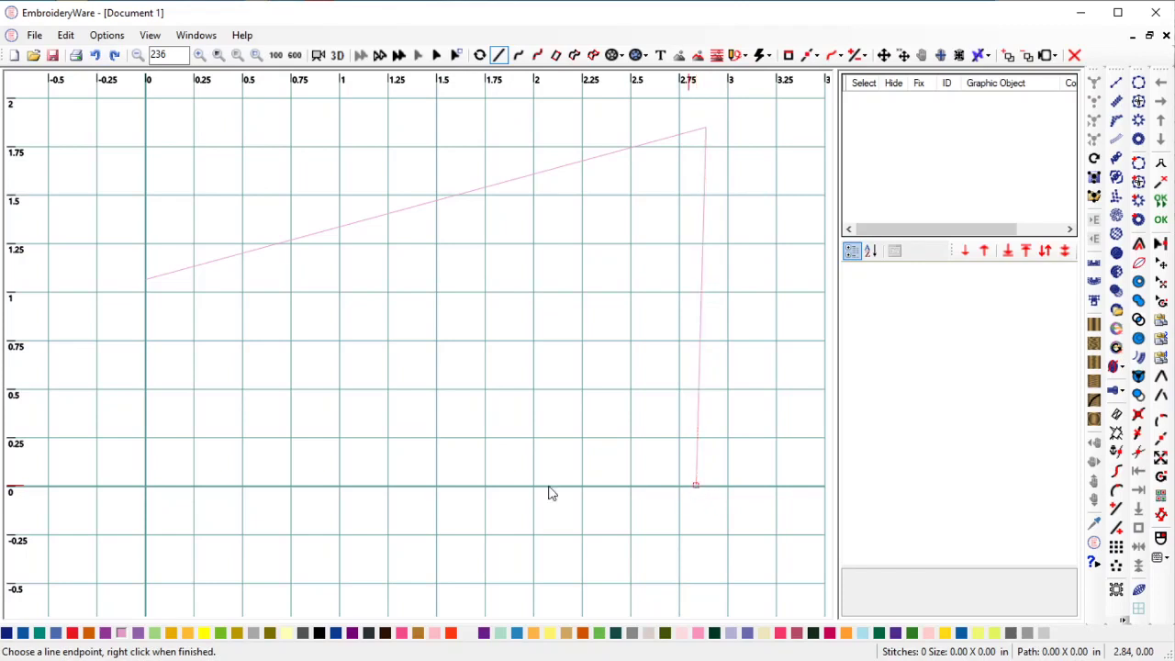
{"action": "left_click", "coordinate": [147, 393]}
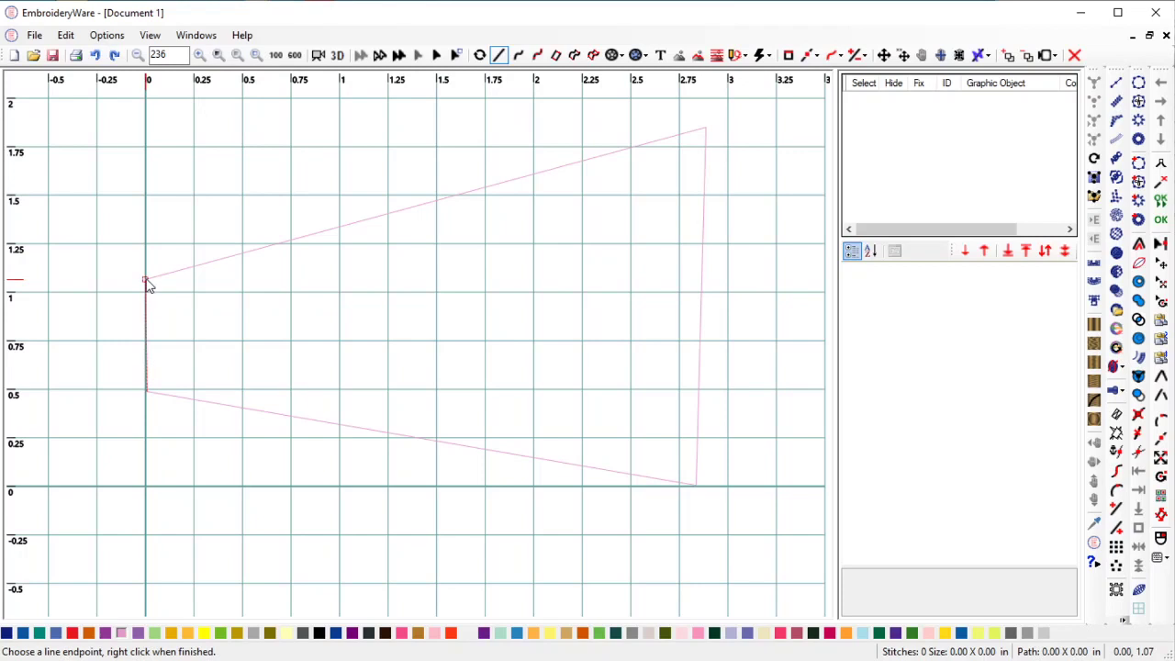
{"action": "left_click", "coordinate": [146, 280]}
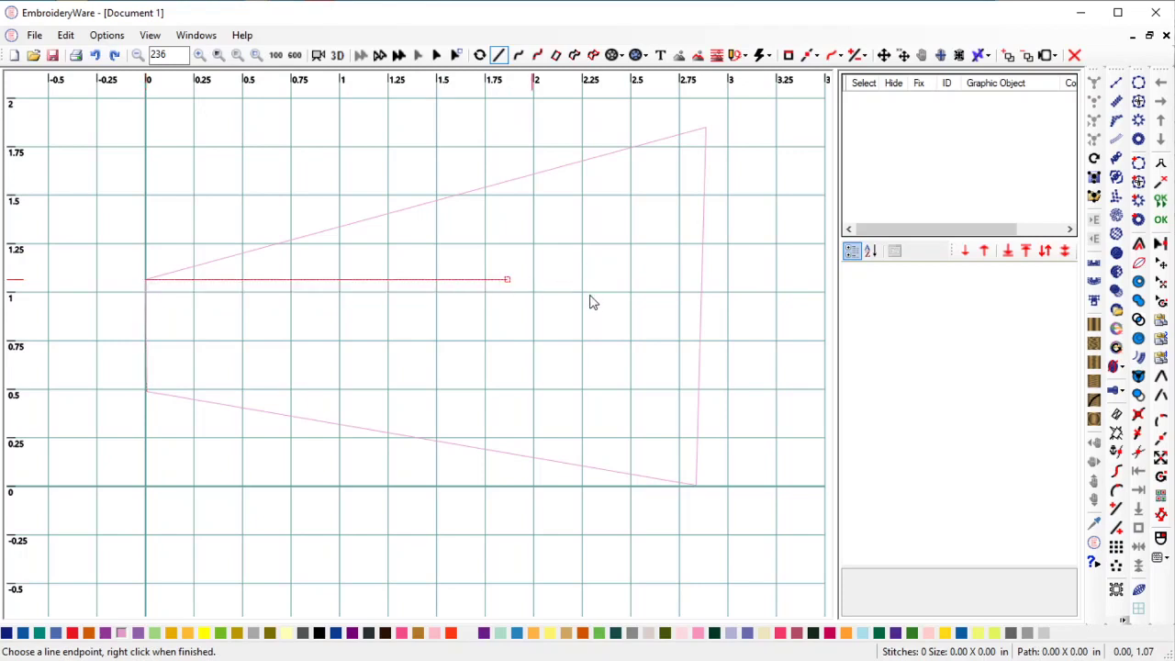
{"action": "right_click", "coordinate": [559, 381]}
{"action": "left_click", "coordinate": [569, 495]}
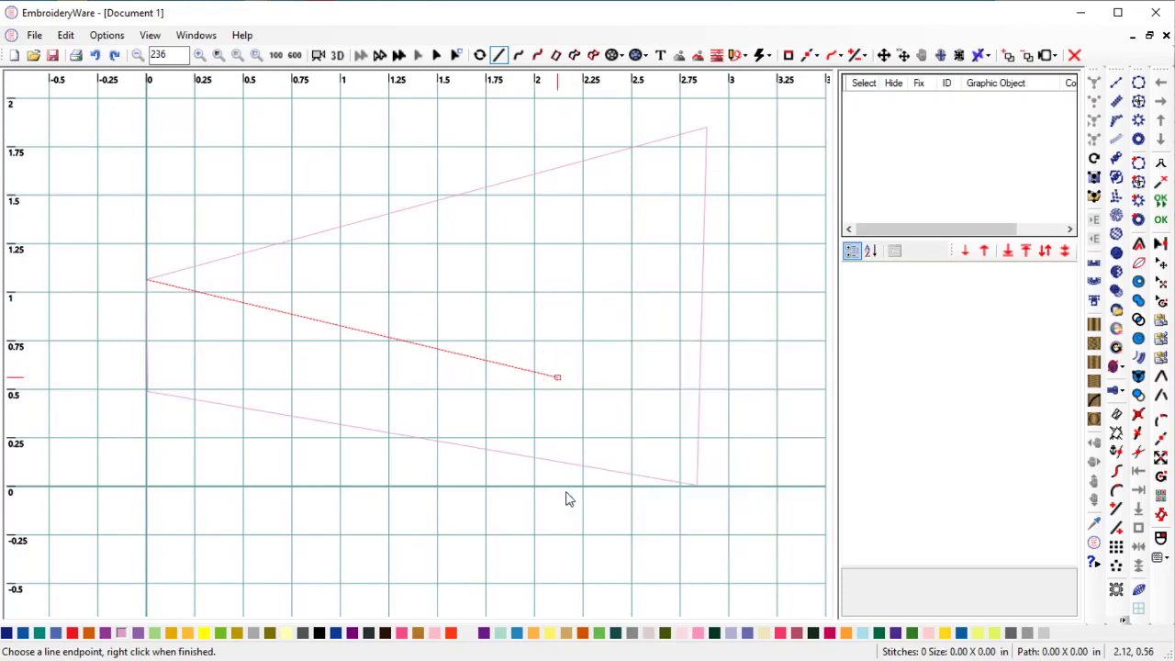
Step: Select the tapered outline and turn on the Curve Handles display
{"action": "left_click", "coordinate": [659, 147]}
{"action": "left_click", "coordinate": [979, 55]}
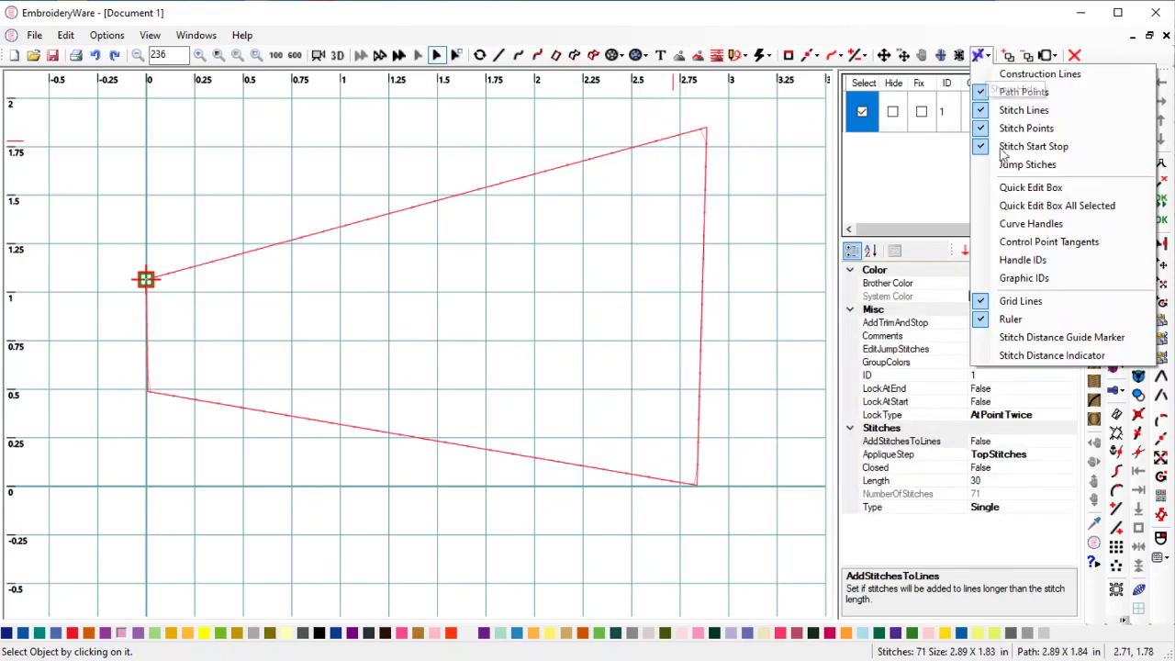
{"action": "left_click", "coordinate": [1017, 224]}
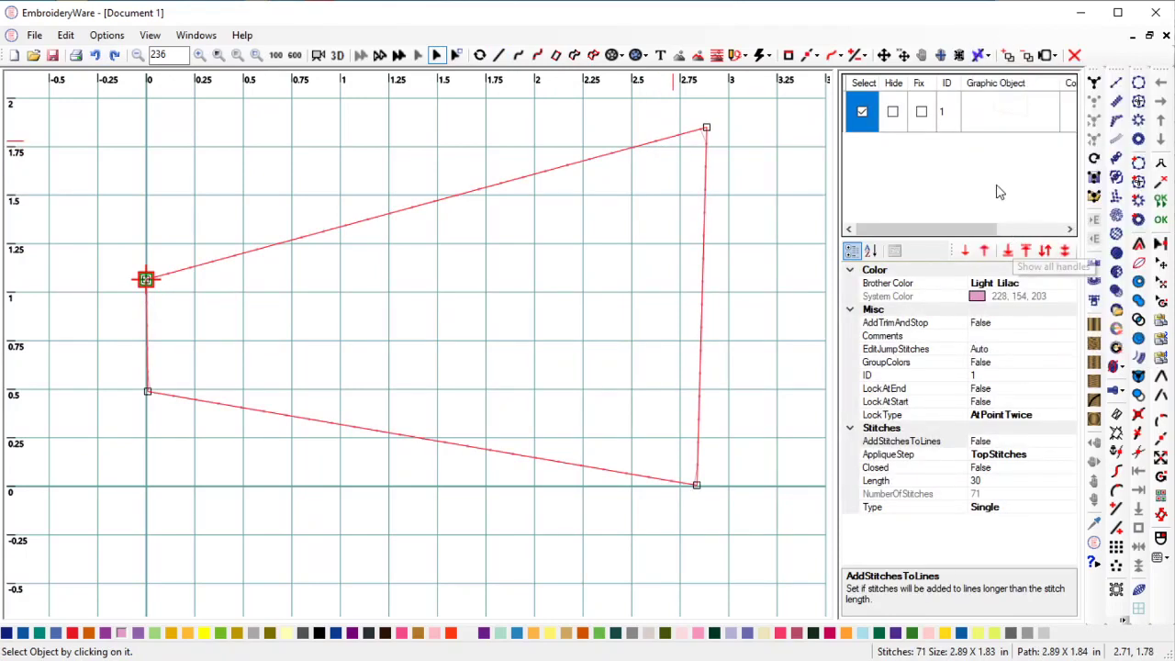
{"action": "left_click", "coordinate": [979, 55]}
{"action": "left_click", "coordinate": [1013, 243]}
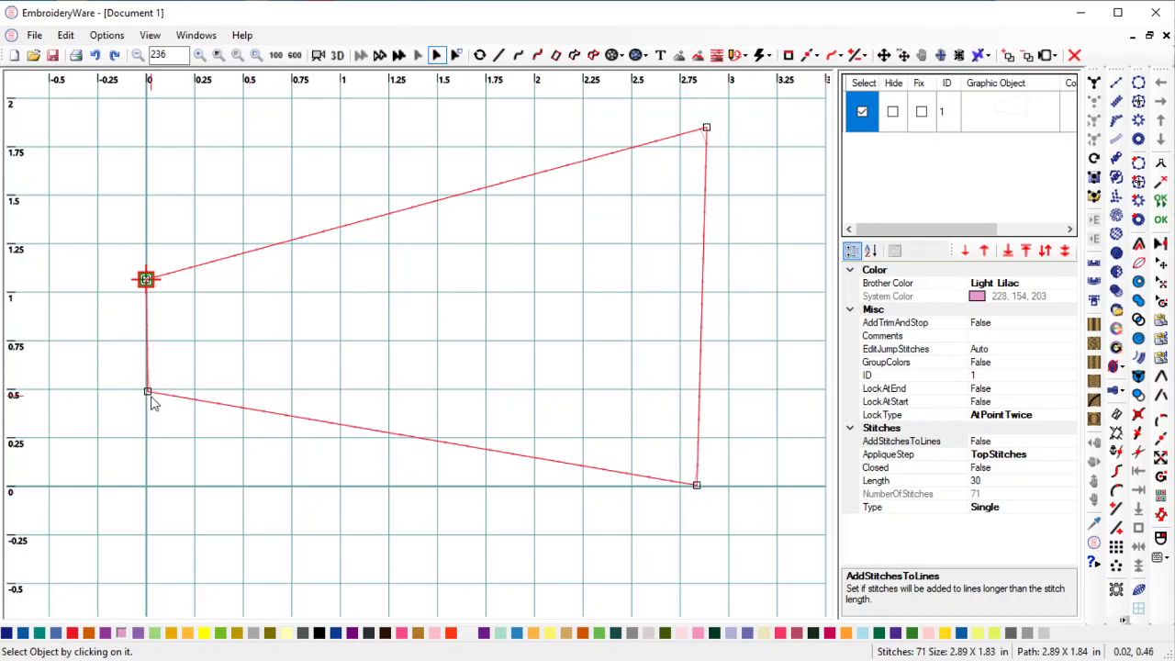
{"action": "left_click", "coordinate": [147, 277]}
Step: Use Add Anchor to anchor the outline's bottom-right, bottom-left and top-left corners
{"action": "left_click", "coordinate": [810, 57]}
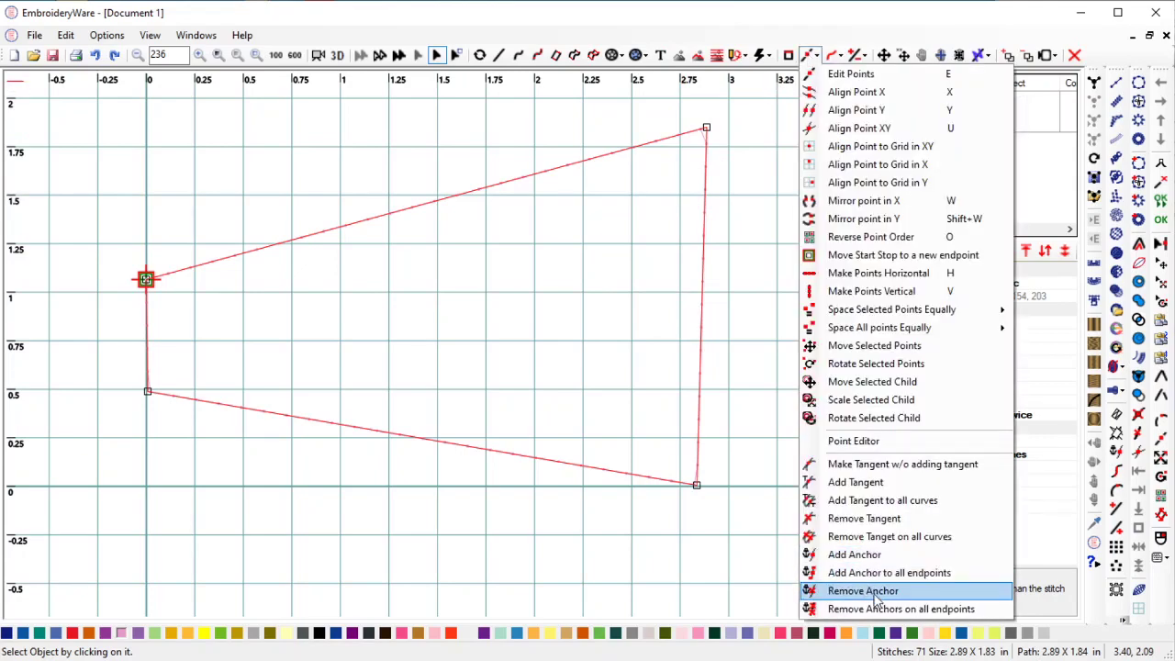
{"action": "left_click", "coordinate": [854, 555]}
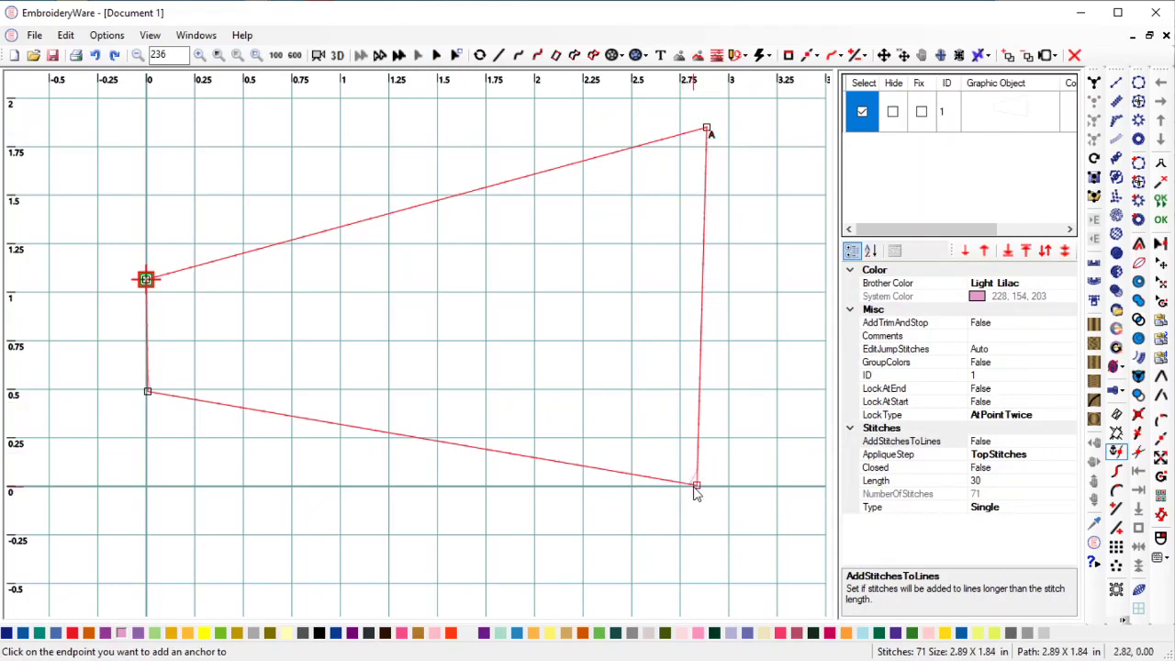
{"action": "left_click", "coordinate": [696, 487]}
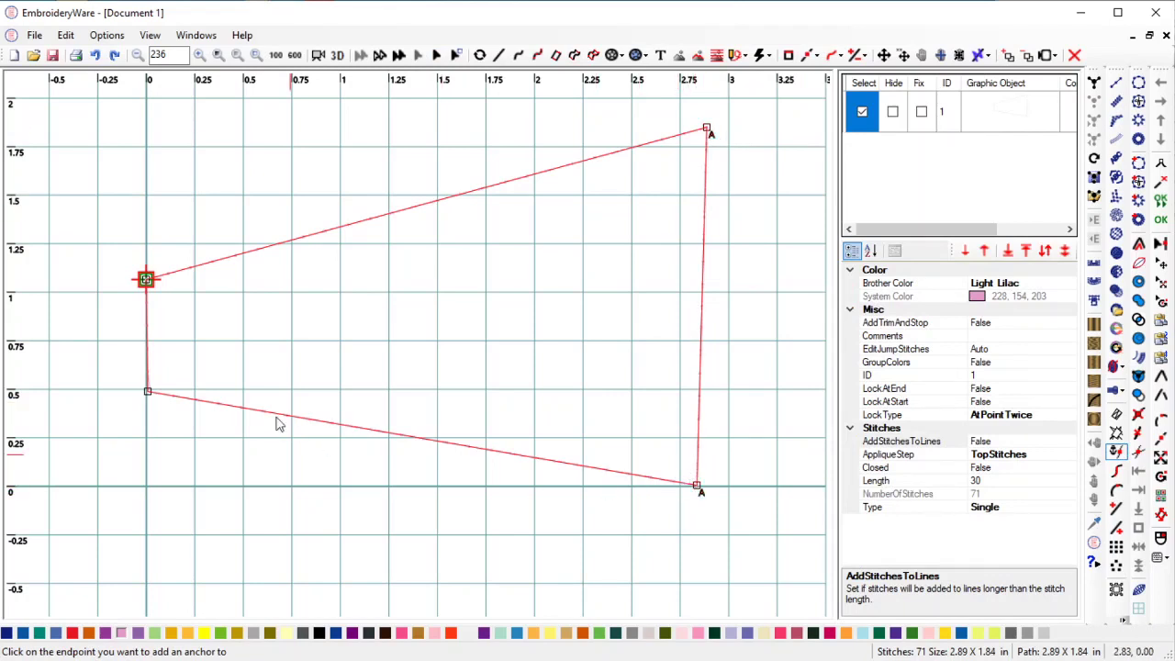
{"action": "left_click", "coordinate": [148, 395]}
{"action": "left_click", "coordinate": [147, 280]}
Step: Choose the Airy Regular.ewlet style, enter ENVELOPE with spacing 20, and update the lettering
{"action": "left_click", "coordinate": [1117, 178]}
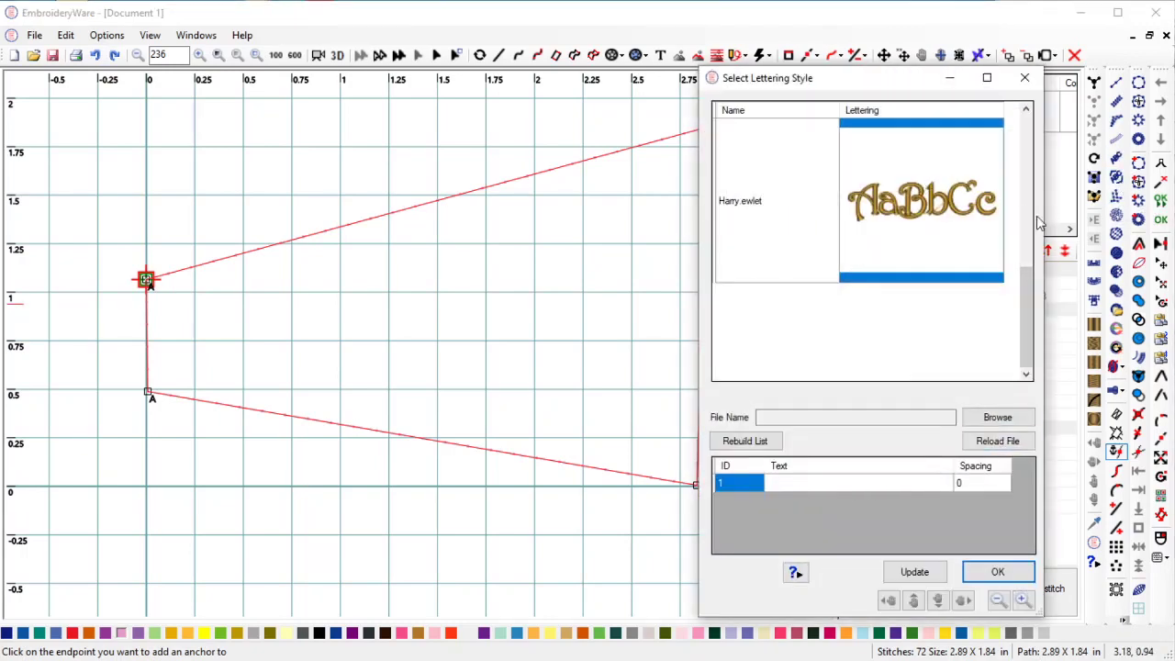
{"action": "left_click", "coordinate": [1026, 184]}
{"action": "left_click", "coordinate": [1027, 167]}
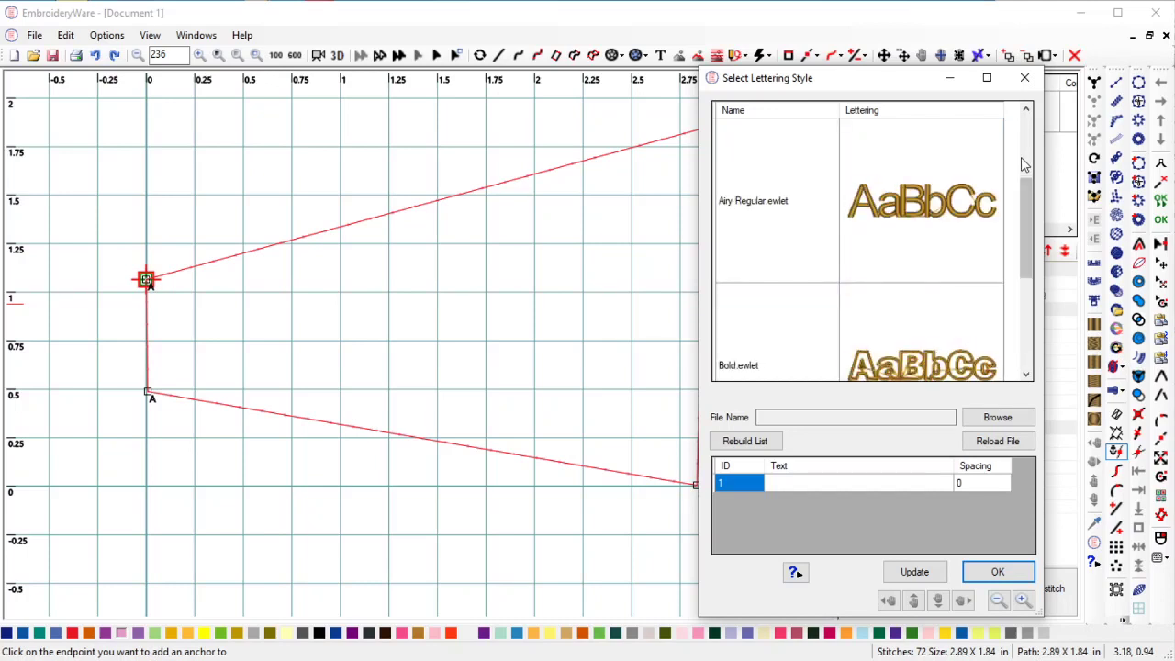
{"action": "left_click", "coordinate": [1026, 164]}
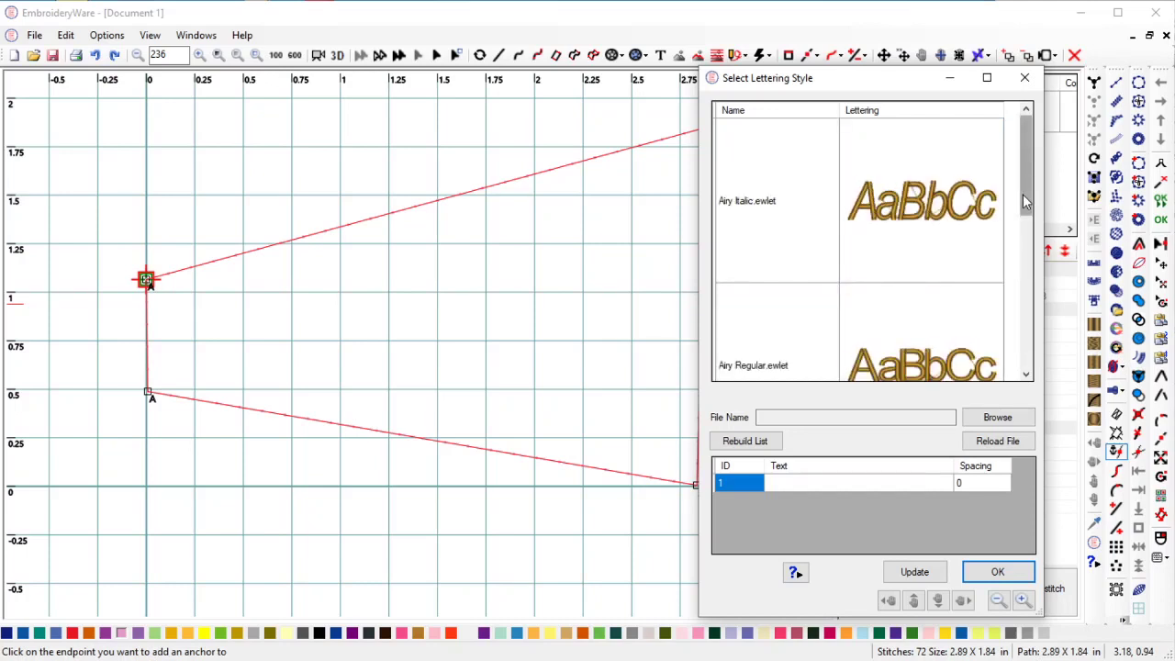
{"action": "left_click", "coordinate": [909, 350]}
{"action": "left_click_drag", "start_coordinate": [1027, 230], "coordinate": [1036, 287]}
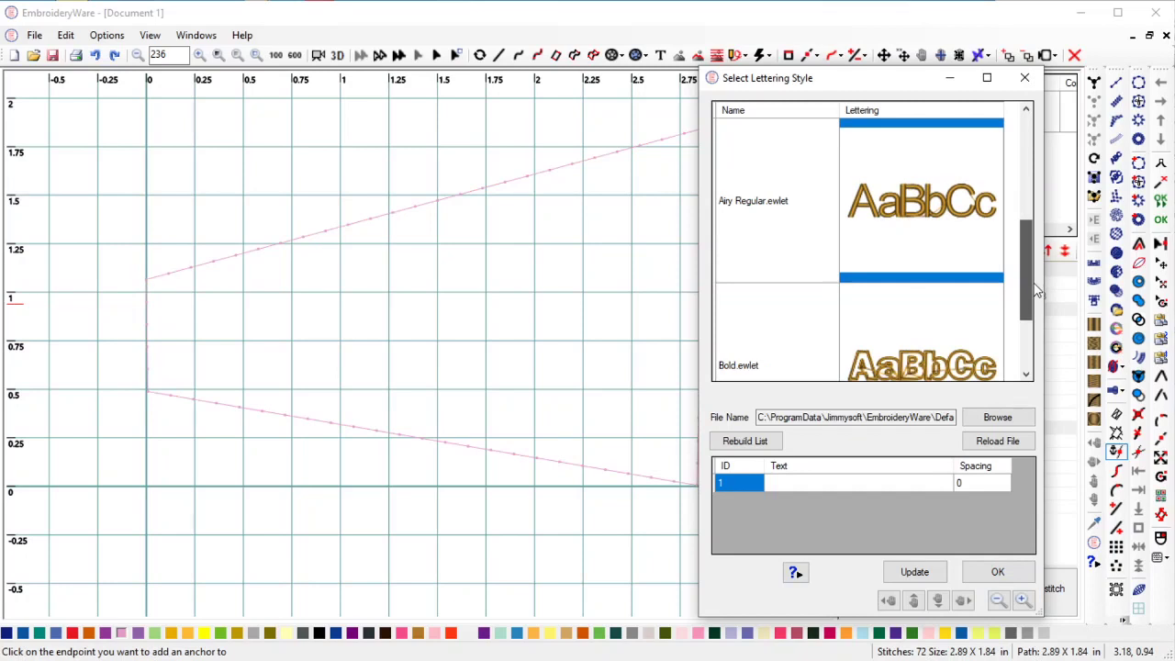
{"action": "left_click", "coordinate": [813, 486]}
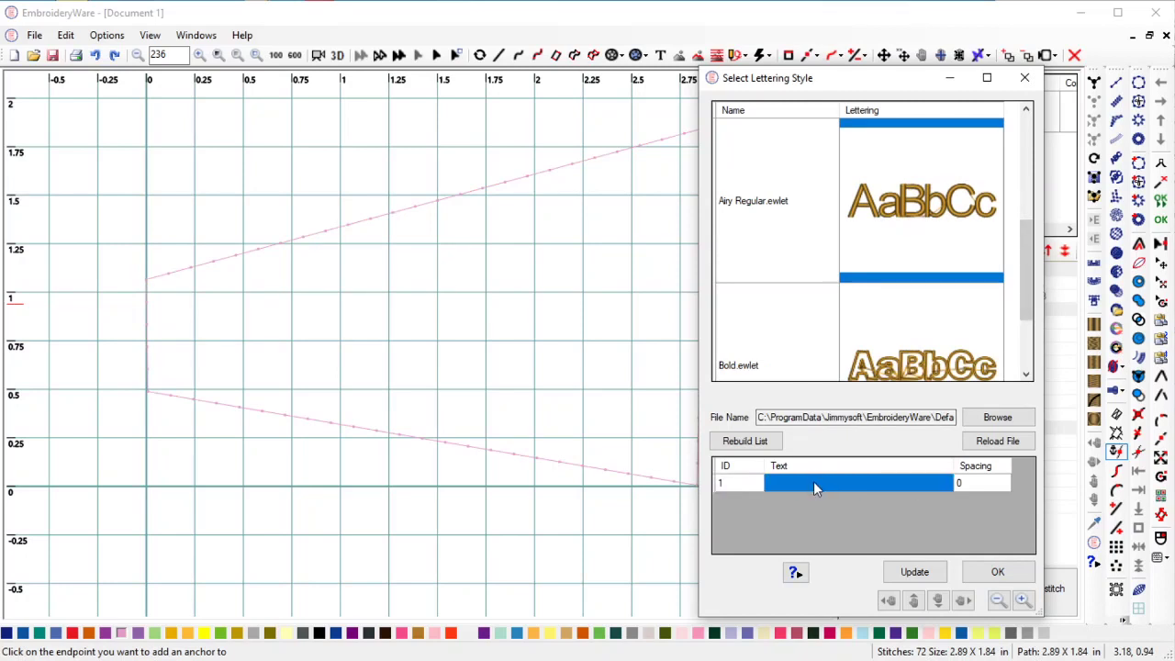
{"action": "left_click", "coordinate": [810, 485]}
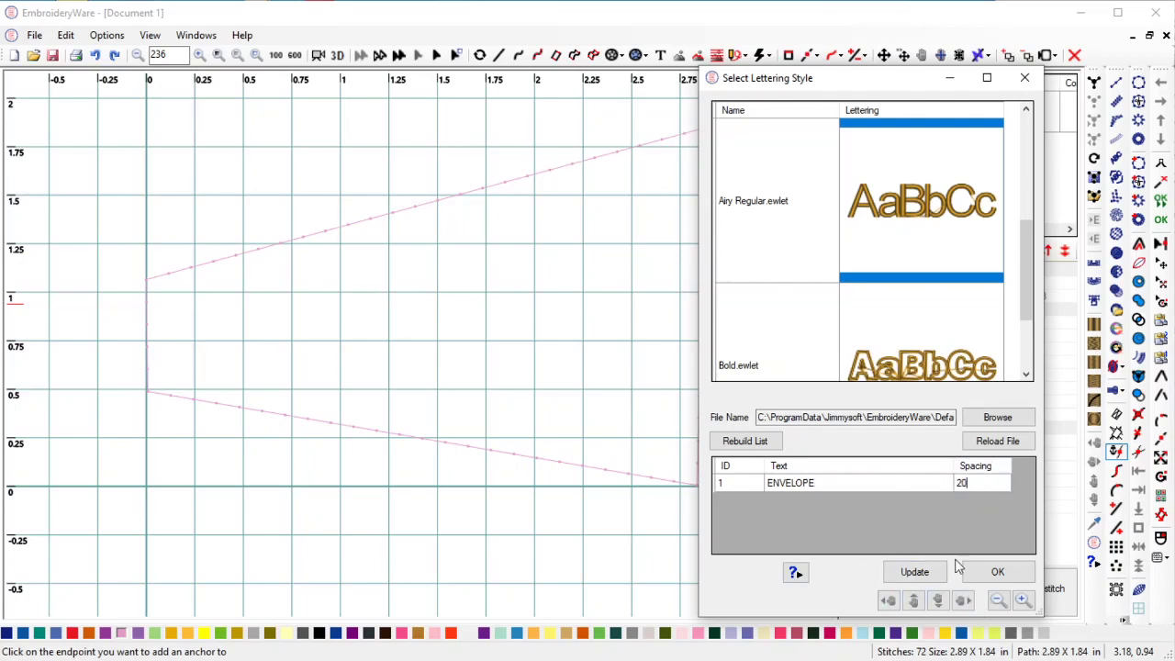
{"action": "left_click", "coordinate": [924, 573]}
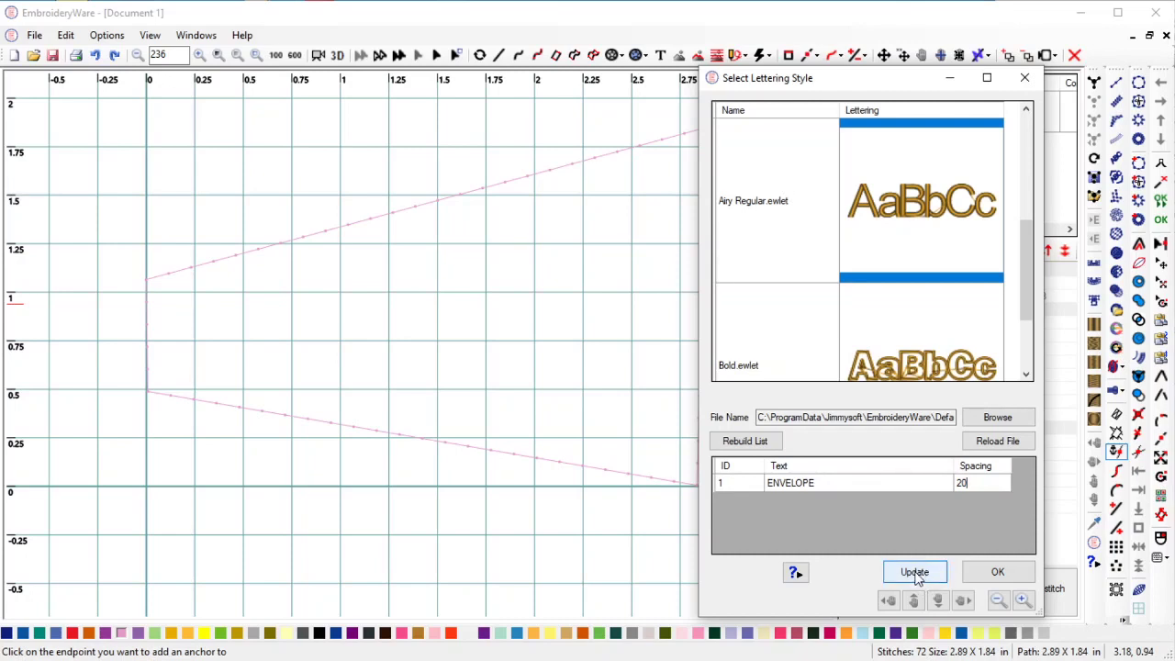
{"action": "left_click", "coordinate": [915, 573]}
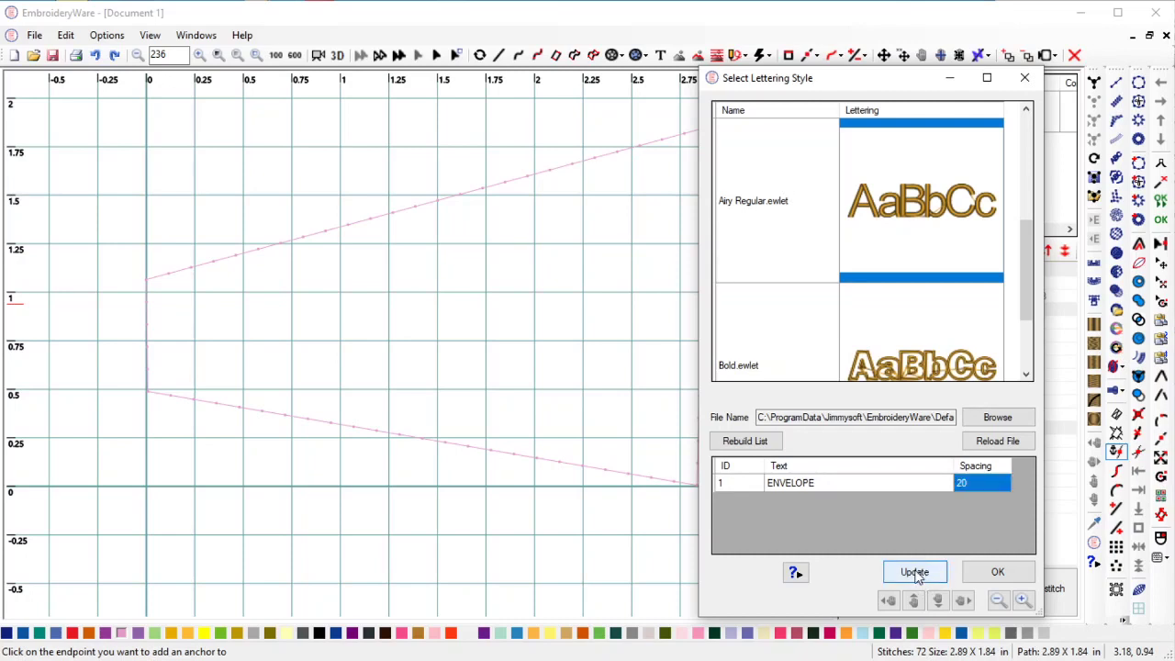
Step: Accept the ENVELOPE lettering and reselect it for Edit Points on its envelope
{"action": "left_click", "coordinate": [1001, 572]}
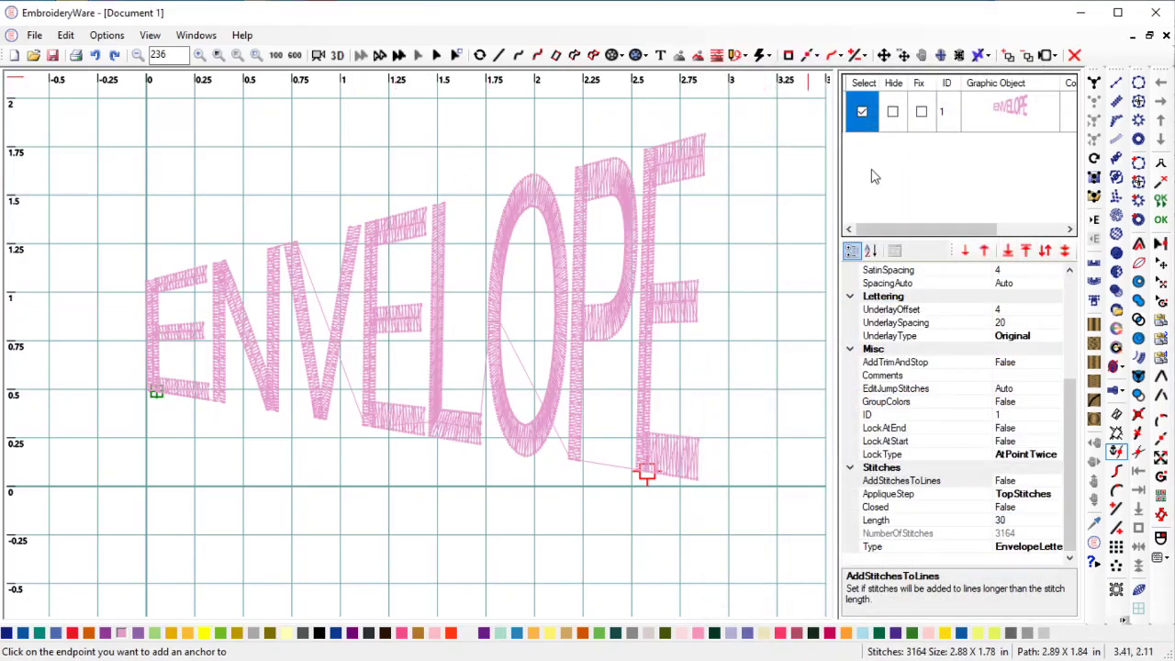
{"action": "left_click", "coordinate": [864, 112]}
{"action": "left_click", "coordinate": [864, 113]}
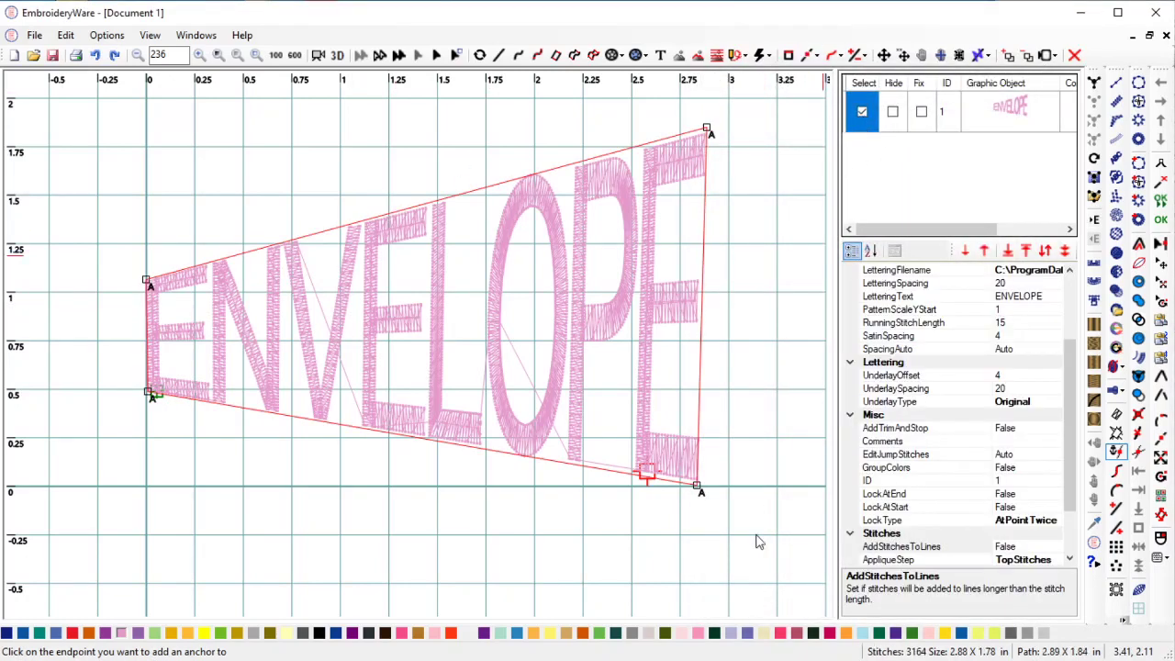
{"action": "left_click", "coordinate": [808, 57]}
{"action": "left_click", "coordinate": [851, 73]}
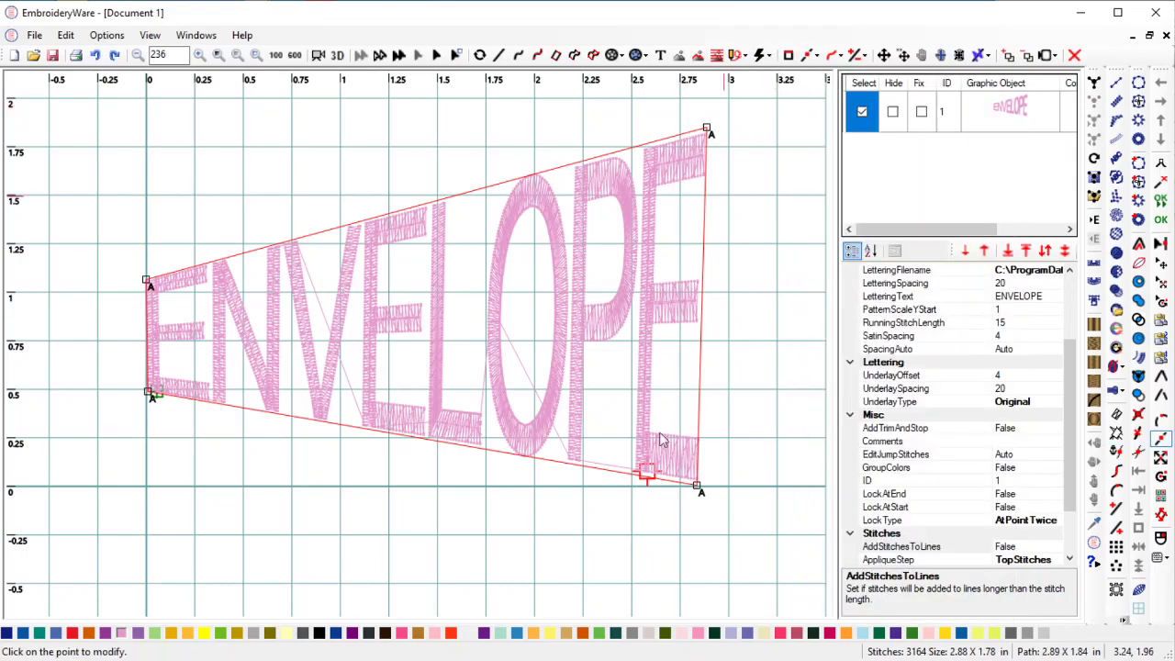
Step: Move the bottom-right envelope corner to test spots, then return it to about 2.89, 0
{"action": "left_click", "coordinate": [698, 488]}
{"action": "left_click", "coordinate": [763, 414]}
{"action": "left_click", "coordinate": [763, 414]}
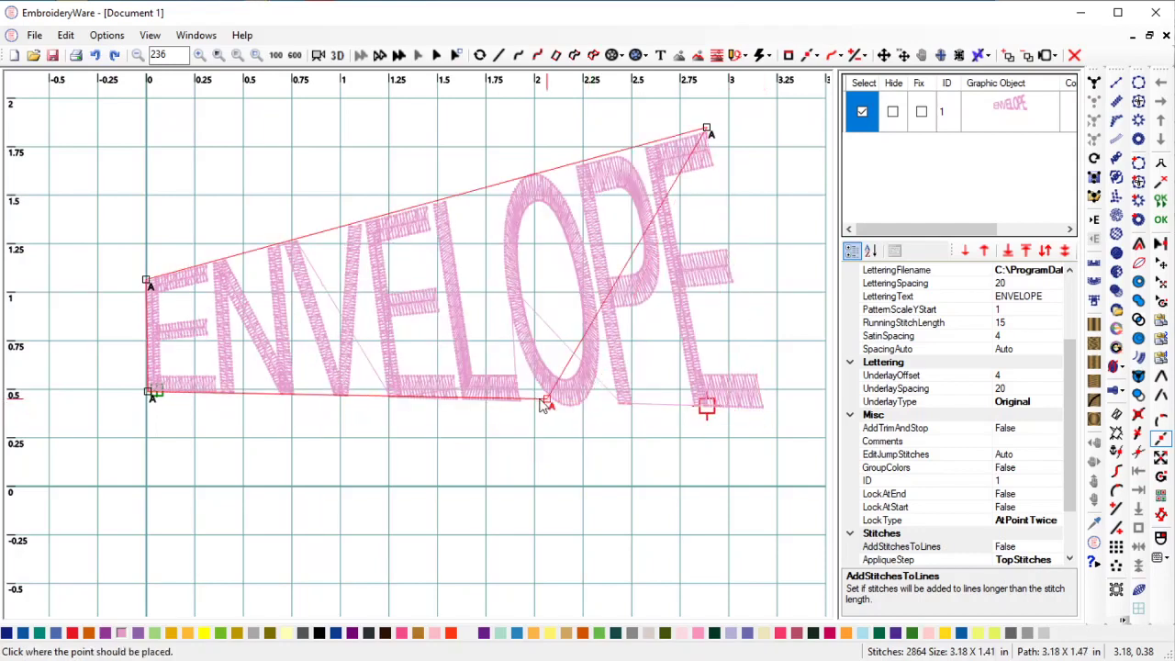
{"action": "left_click", "coordinate": [540, 401]}
{"action": "left_click", "coordinate": [540, 401]}
{"action": "left_click", "coordinate": [707, 489]}
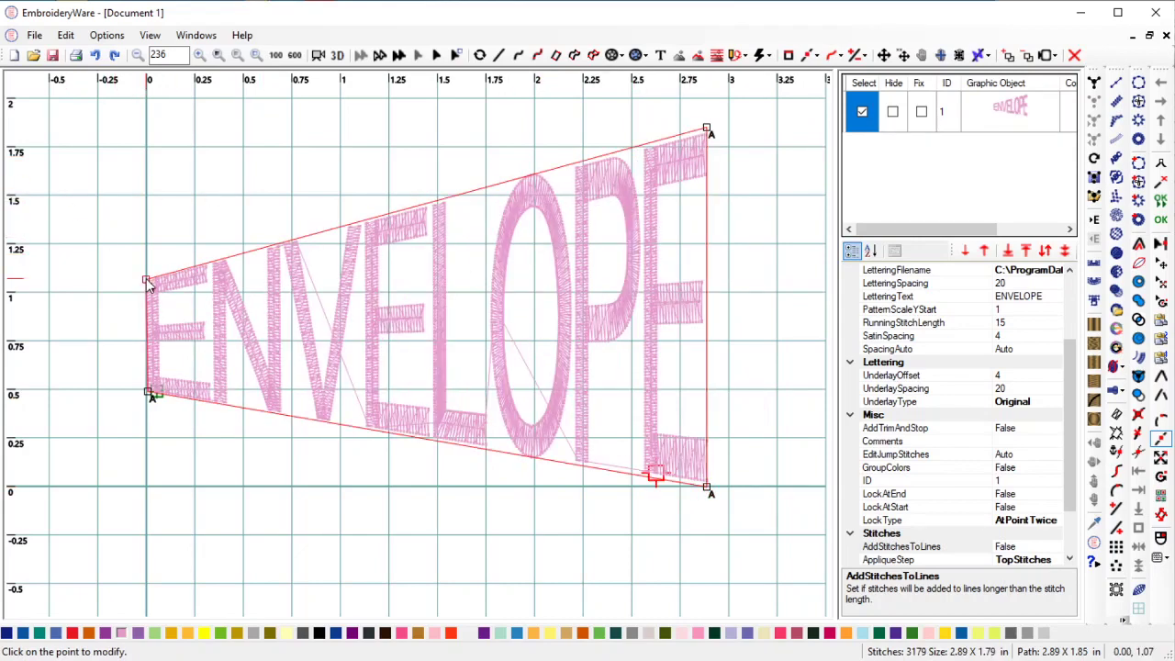
Step: Drag the four envelope corners into a wide trapezoid, then delete the ENVELOPE lettering
{"action": "left_click", "coordinate": [788, 55]}
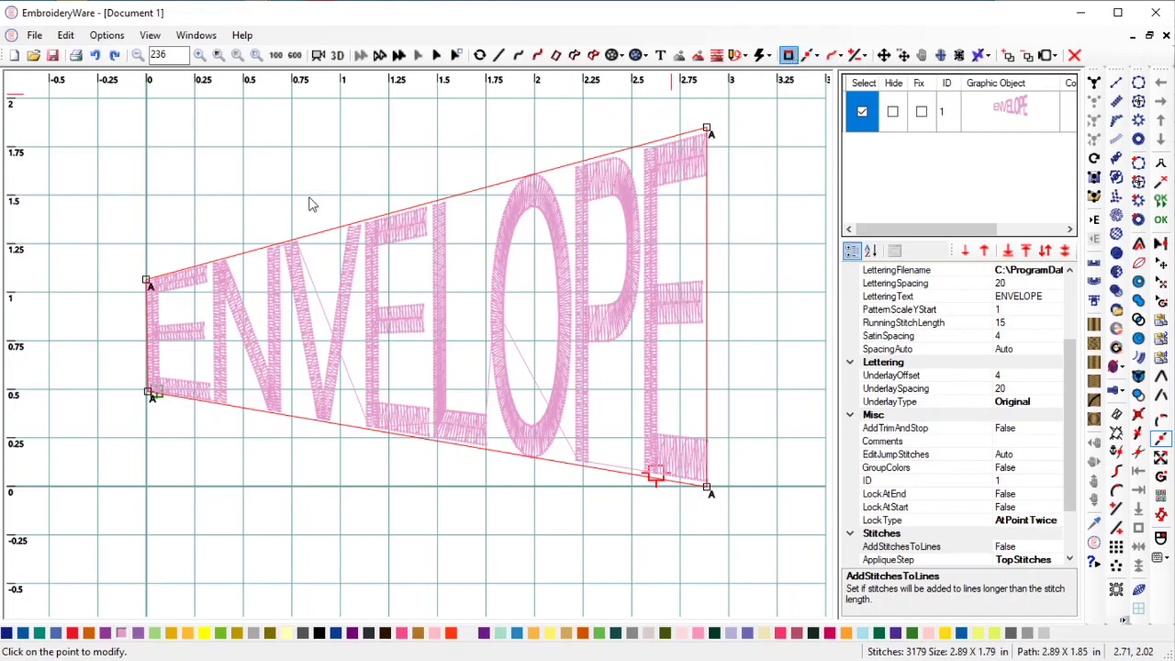
{"action": "left_click", "coordinate": [149, 279]}
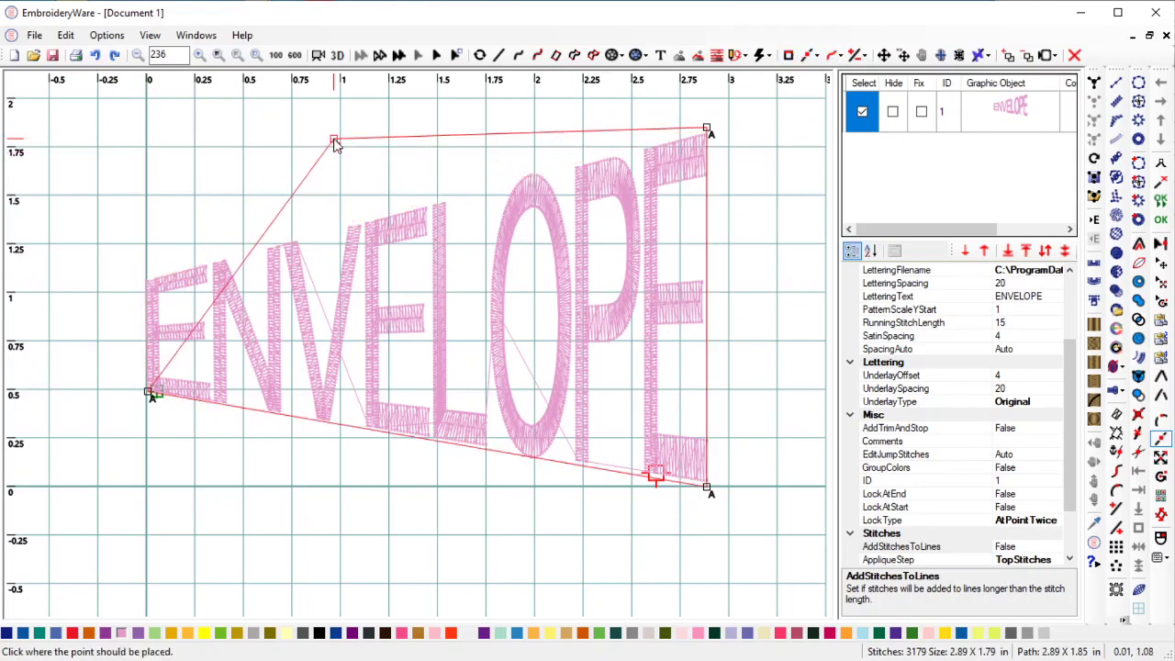
{"action": "left_click", "coordinate": [352, 131]}
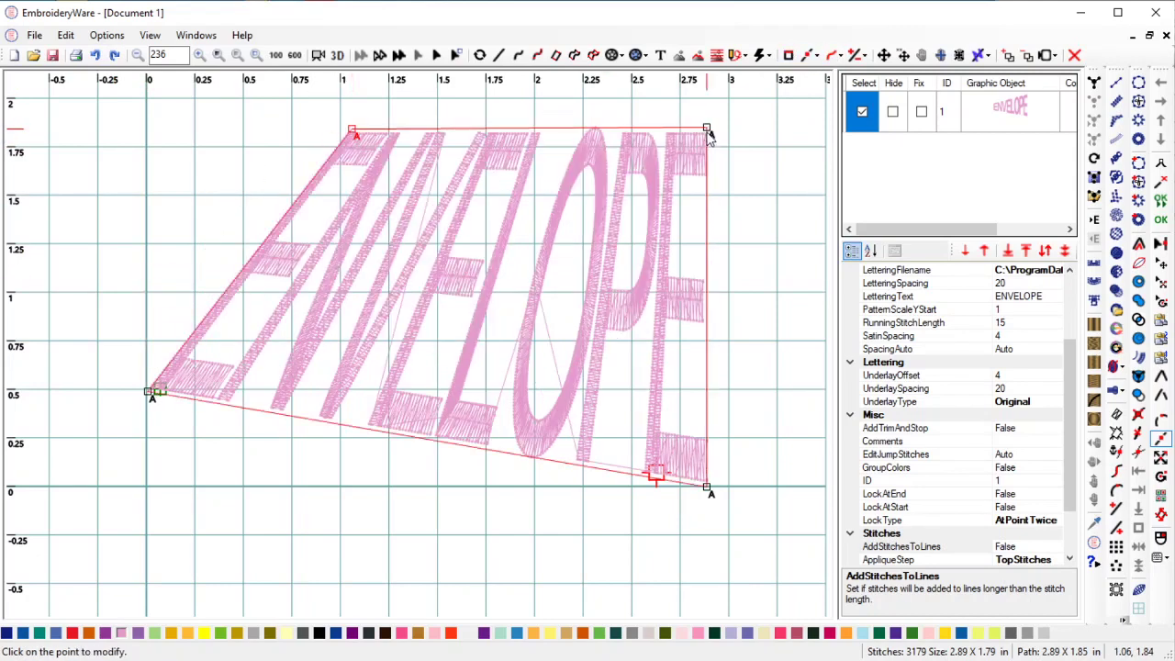
{"action": "left_click", "coordinate": [707, 133]}
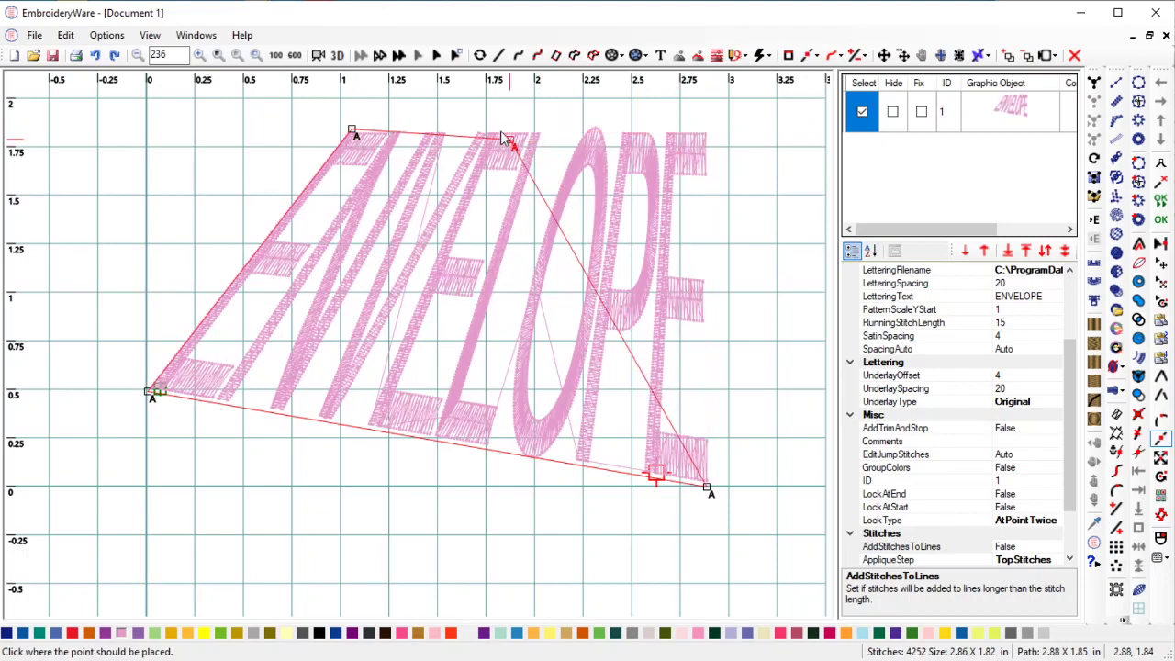
{"action": "left_click", "coordinate": [498, 129]}
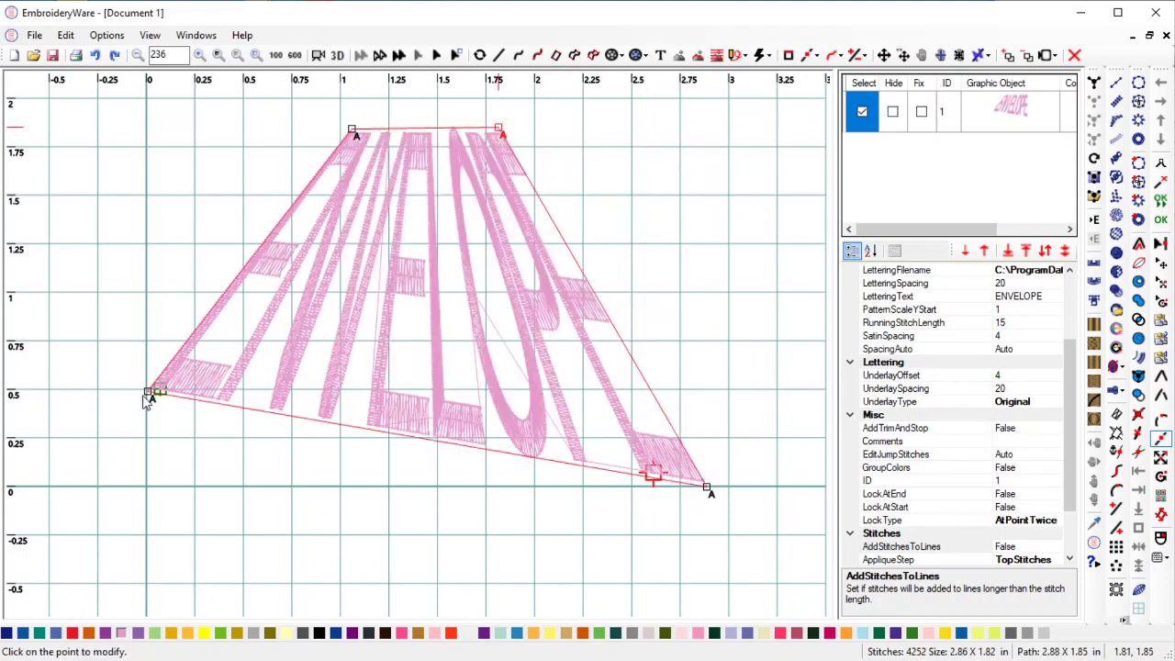
{"action": "left_click", "coordinate": [150, 397]}
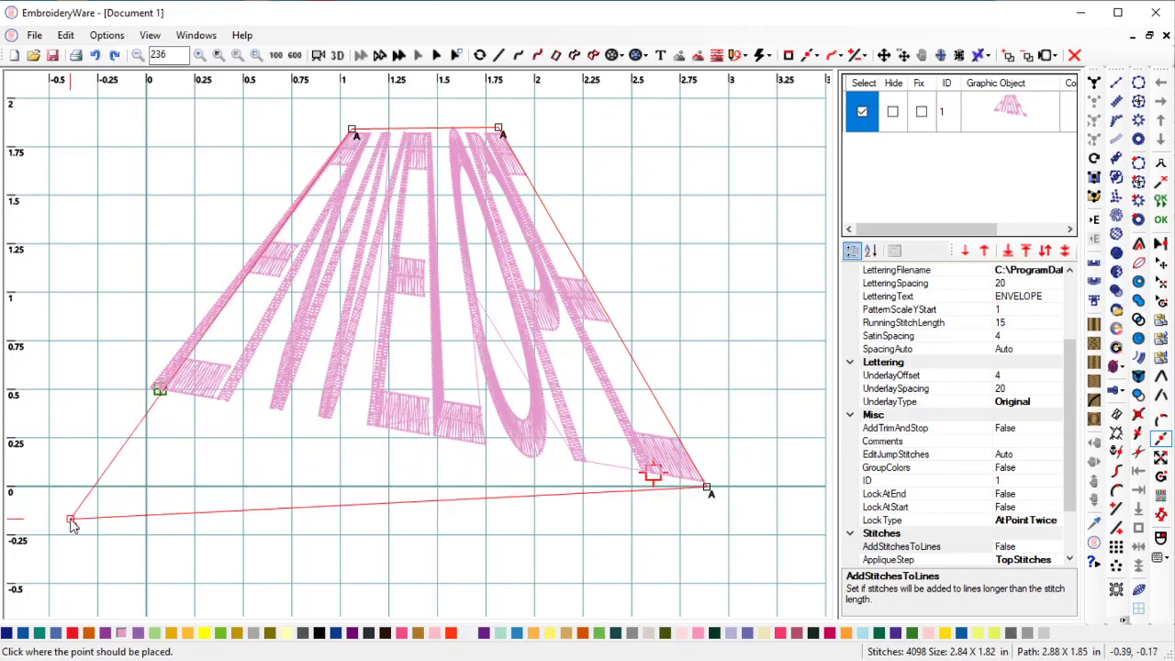
{"action": "left_click", "coordinate": [72, 521]}
{"action": "left_click", "coordinate": [708, 488]}
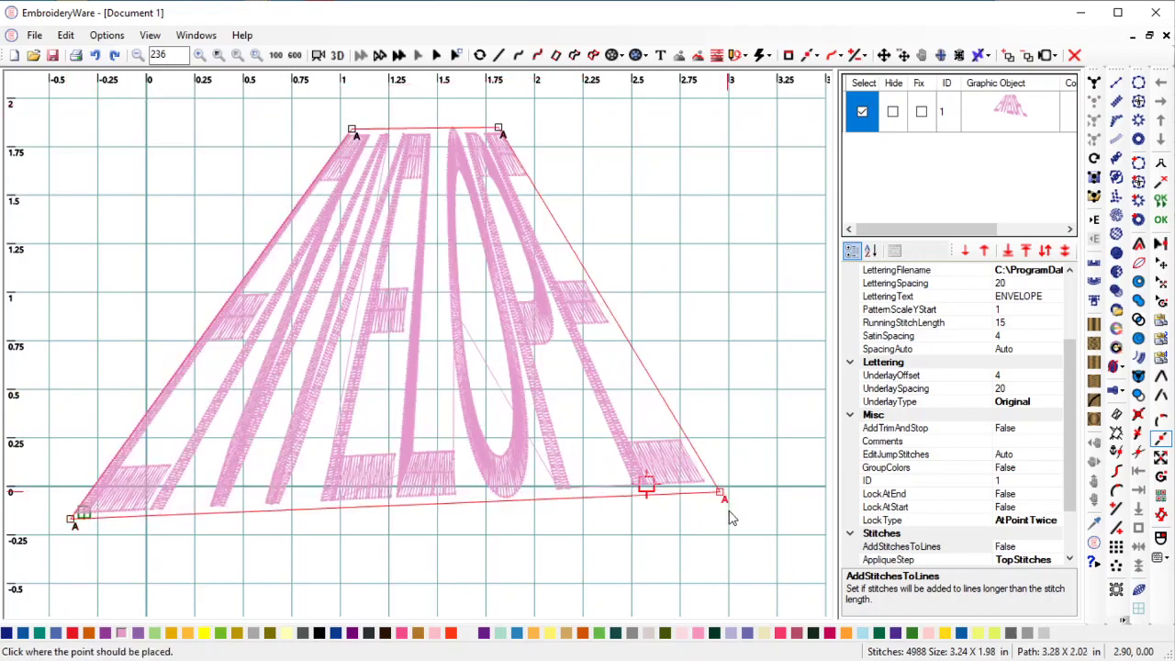
{"action": "left_click", "coordinate": [731, 517]}
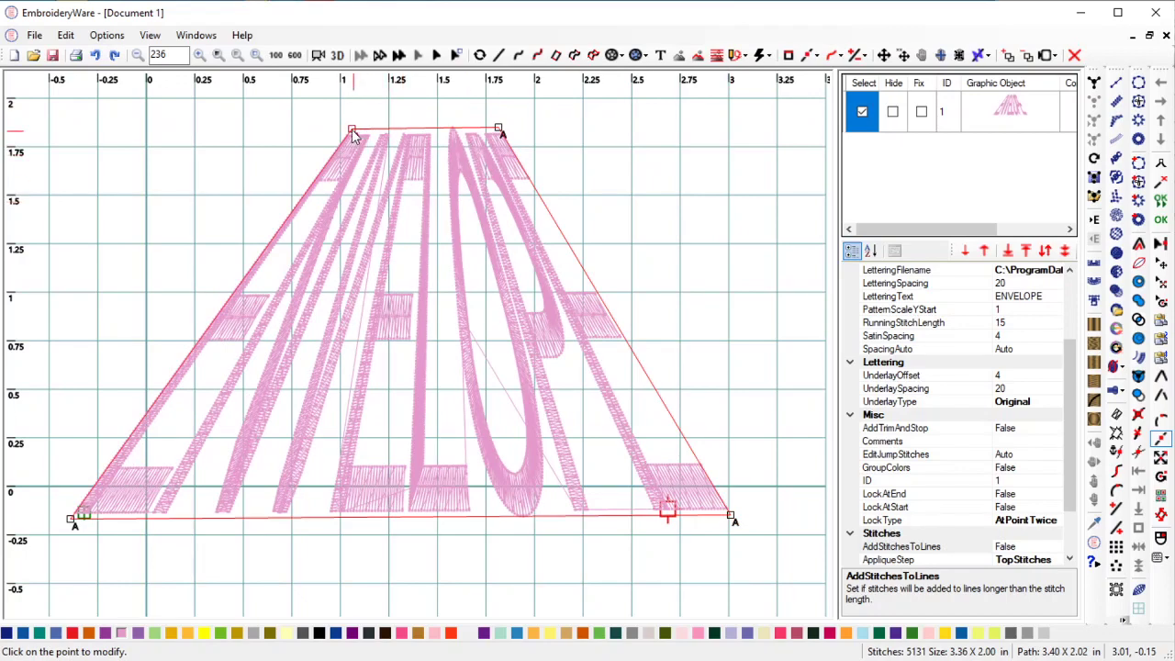
{"action": "left_click", "coordinate": [353, 133]}
{"action": "left_click", "coordinate": [192, 116]}
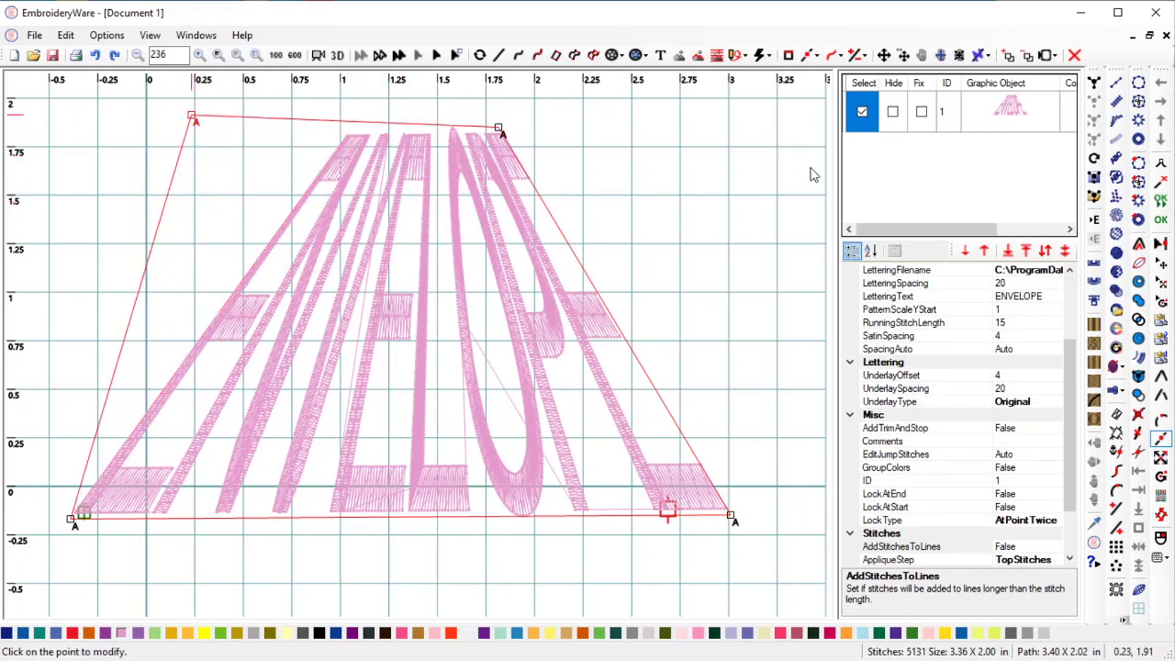
{"action": "left_click", "coordinate": [1075, 55]}
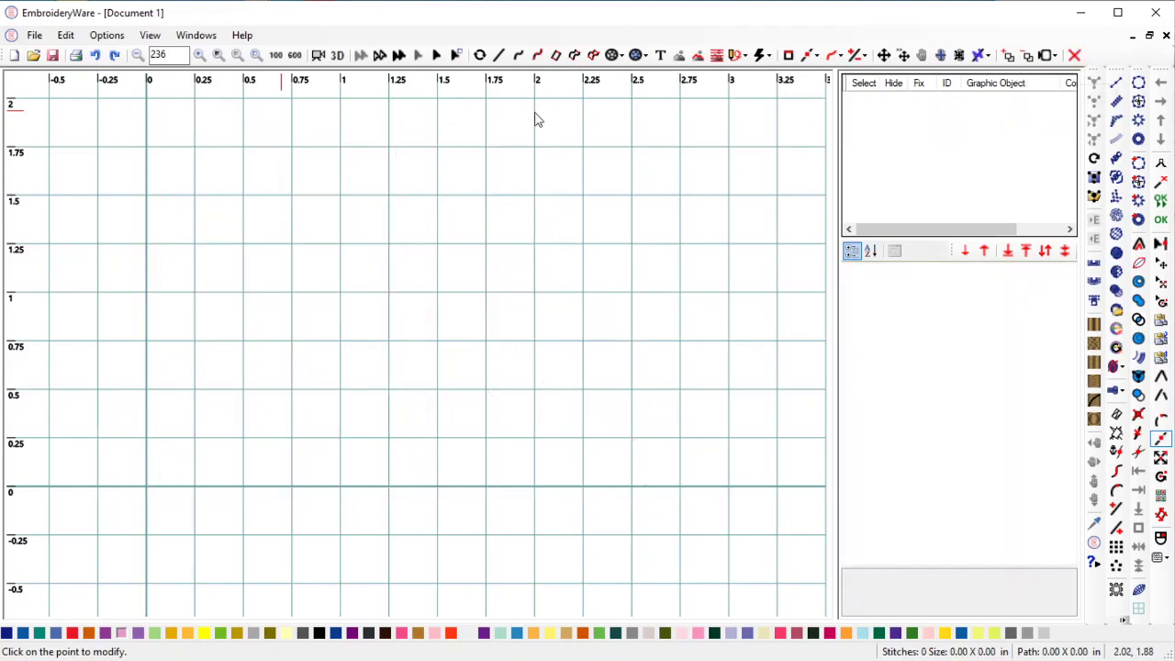
Step: Draw an arched curved top edge, then straight right, bottom and left sides back to the start
{"action": "left_click", "coordinate": [519, 57]}
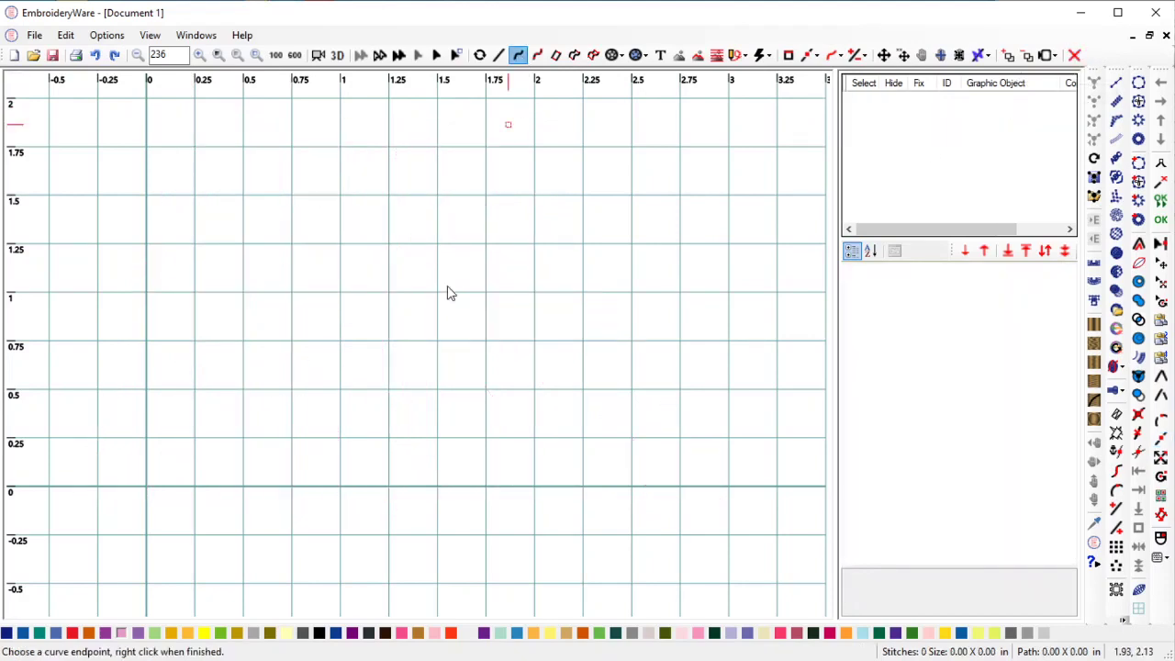
{"action": "left_click", "coordinate": [209, 263]}
{"action": "left_click", "coordinate": [419, 198]}
{"action": "left_click", "coordinate": [675, 191]}
{"action": "left_click", "coordinate": [776, 256]}
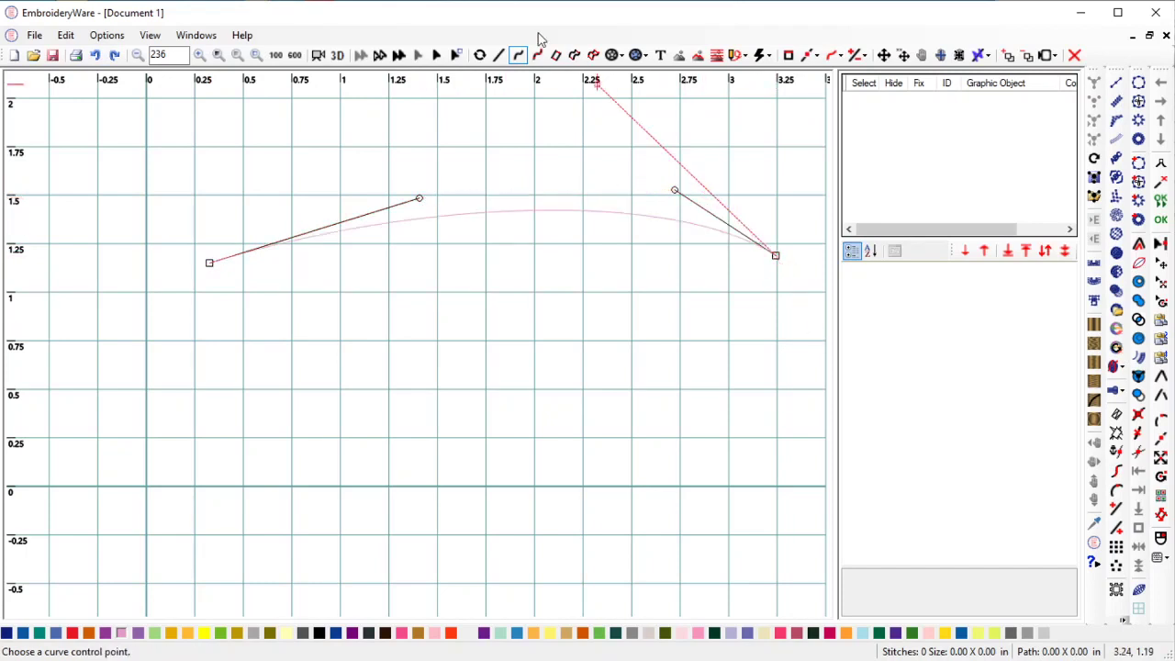
{"action": "left_click", "coordinate": [500, 57]}
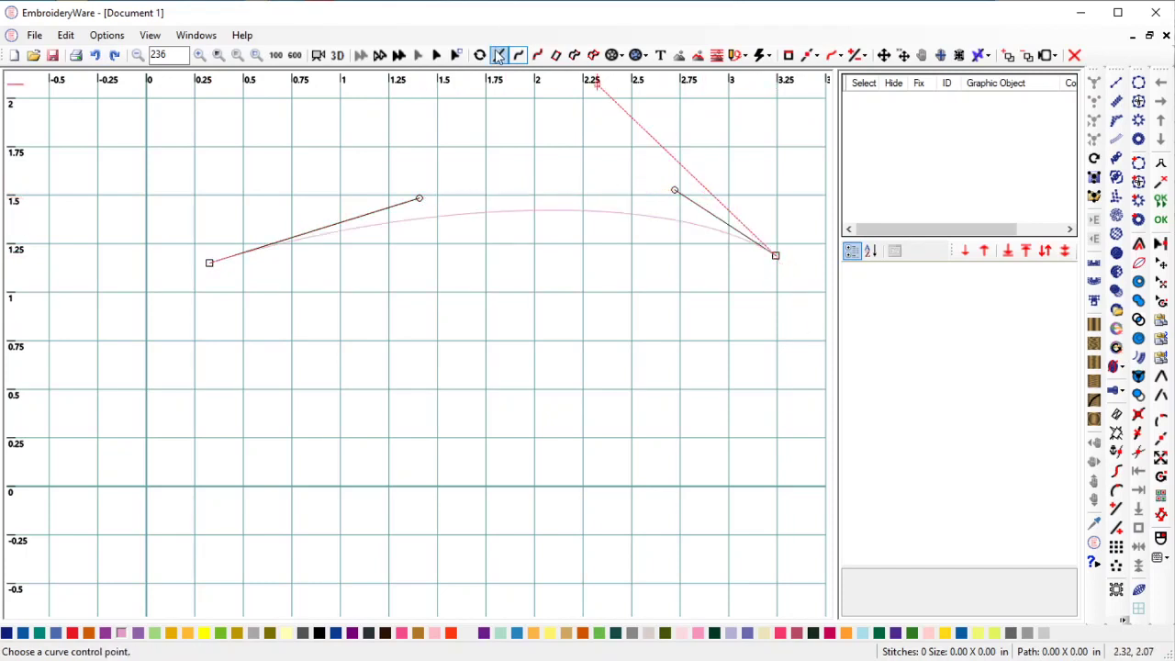
{"action": "left_click", "coordinate": [722, 492]}
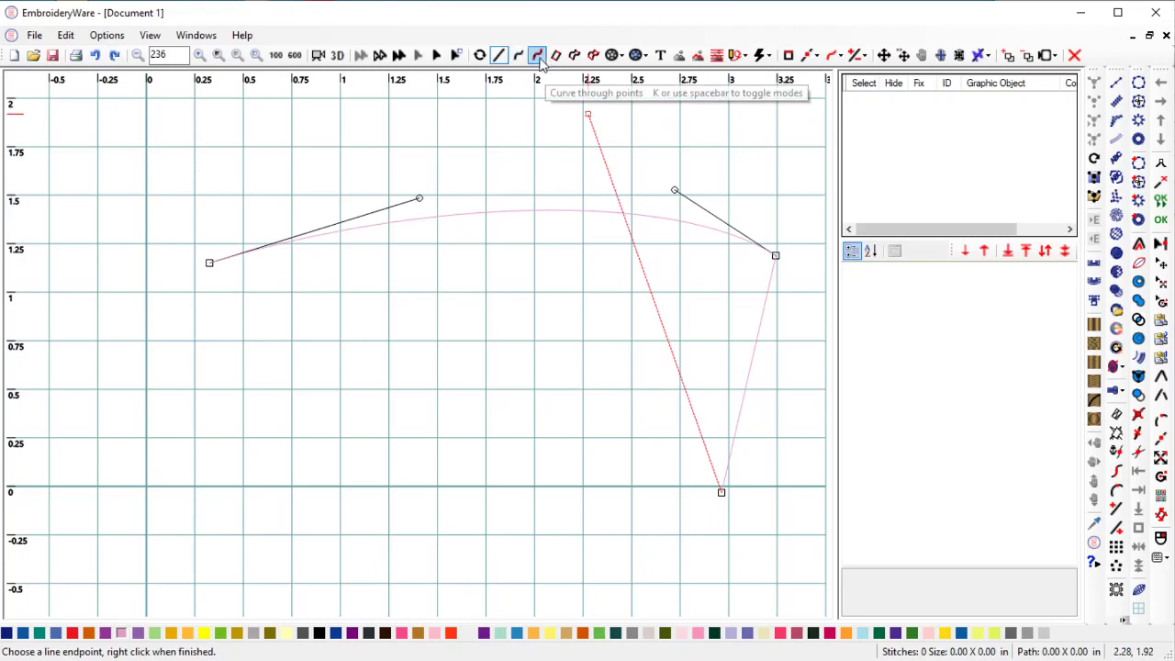
{"action": "left_click", "coordinate": [253, 486]}
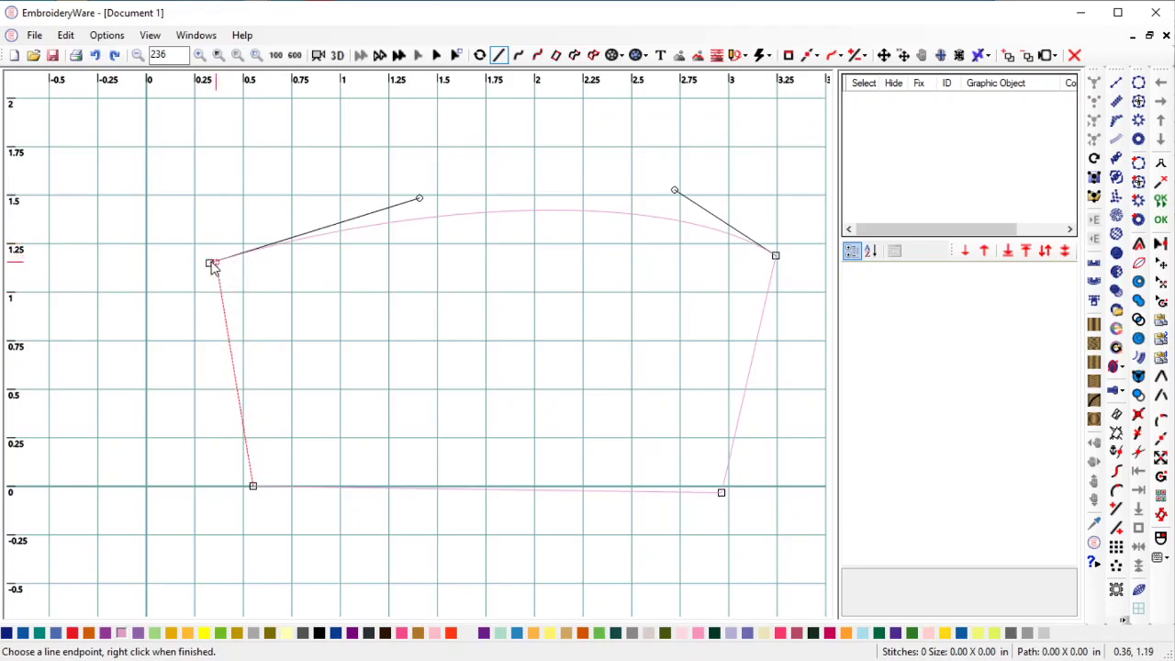
{"action": "left_click", "coordinate": [209, 265]}
{"action": "right_click", "coordinate": [267, 228]}
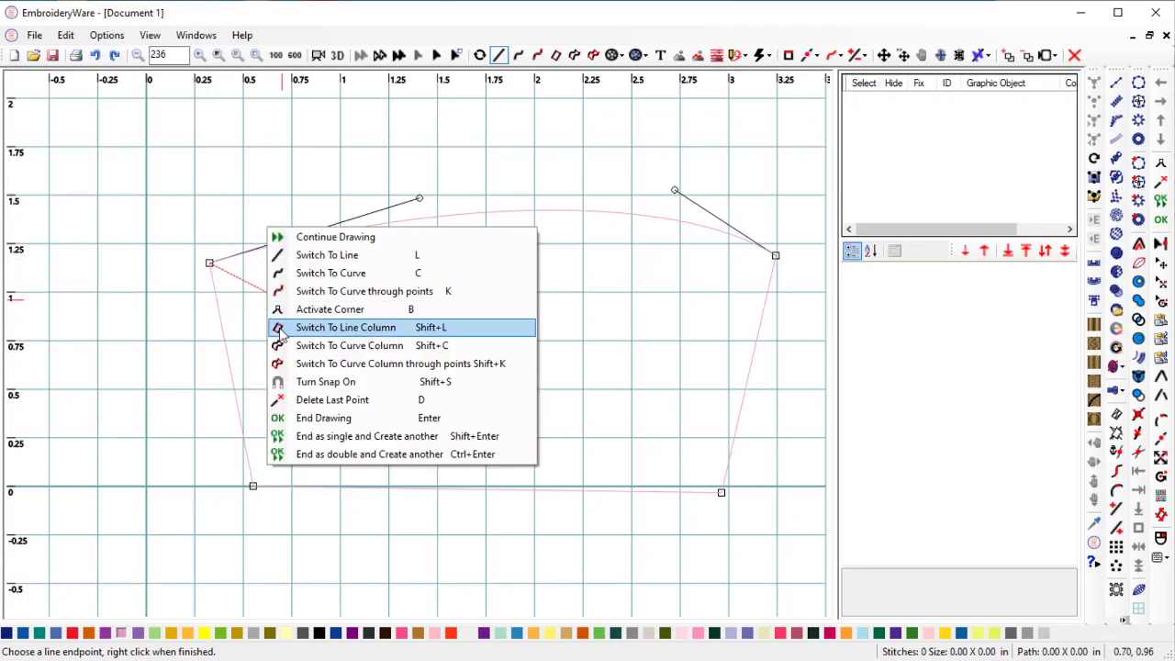
Step: End drawing, select the arched outline, and anchor its top-right and bottom-left endpoints
{"action": "left_click", "coordinate": [317, 417]}
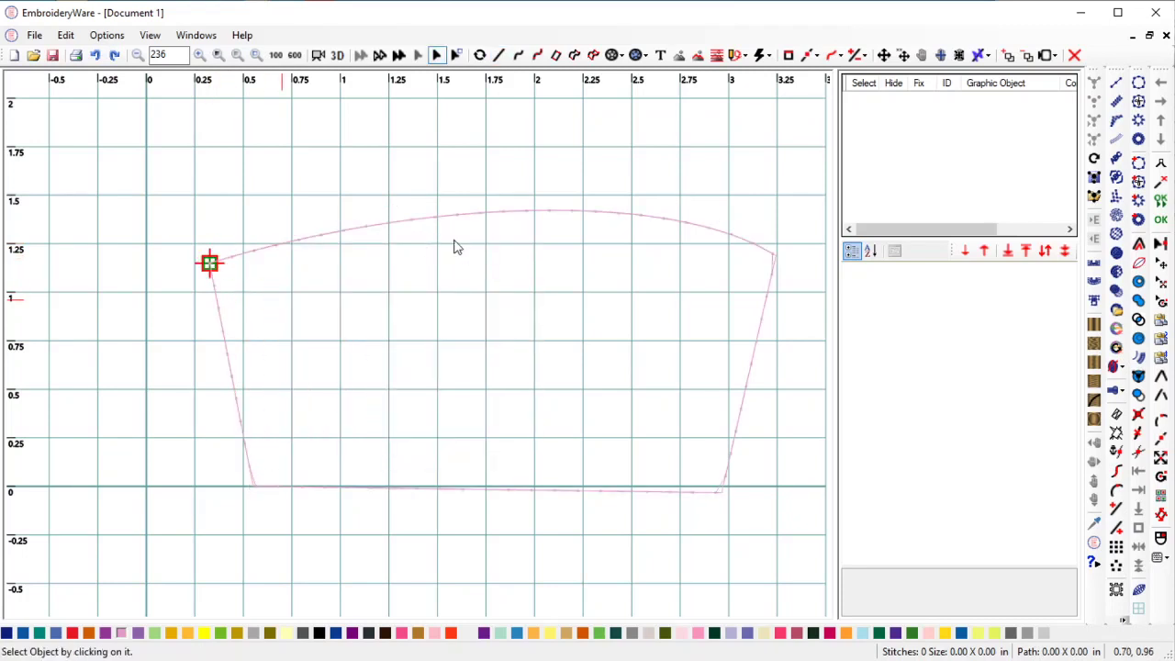
{"action": "left_click", "coordinate": [748, 248]}
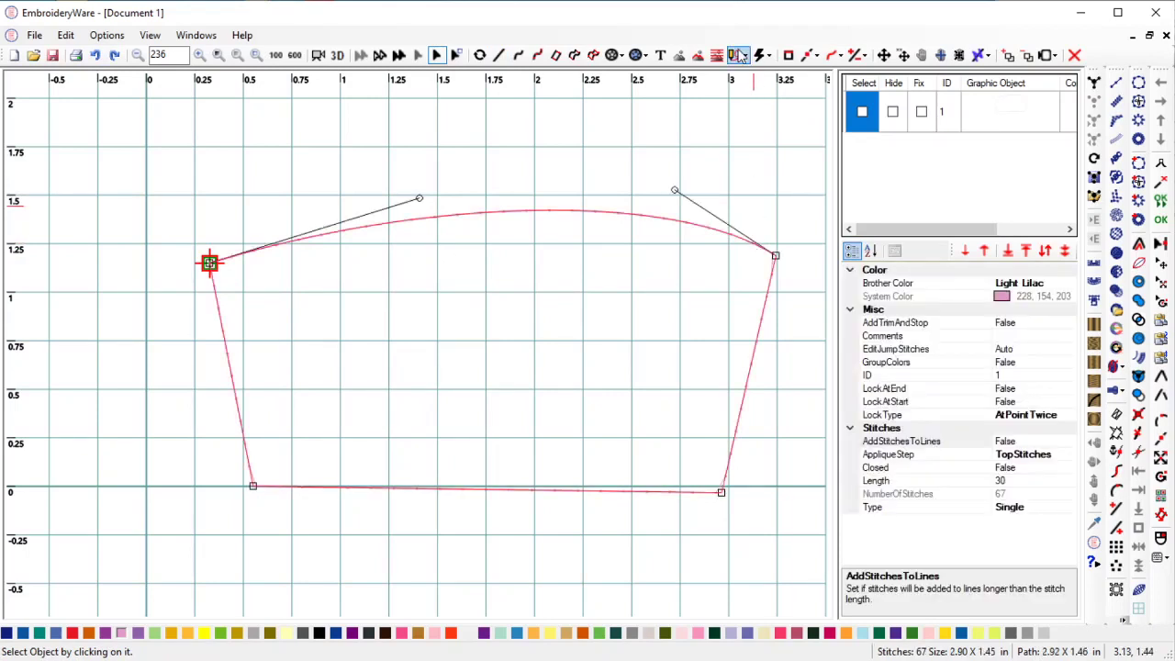
{"action": "left_click", "coordinate": [811, 57]}
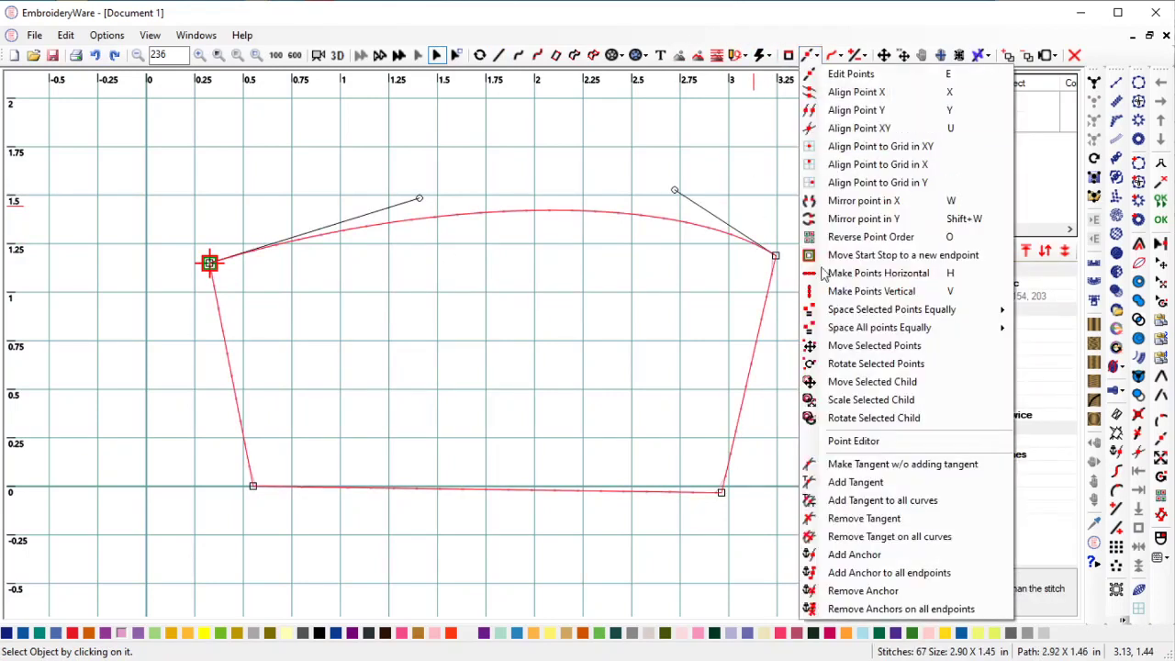
{"action": "left_click", "coordinate": [841, 554]}
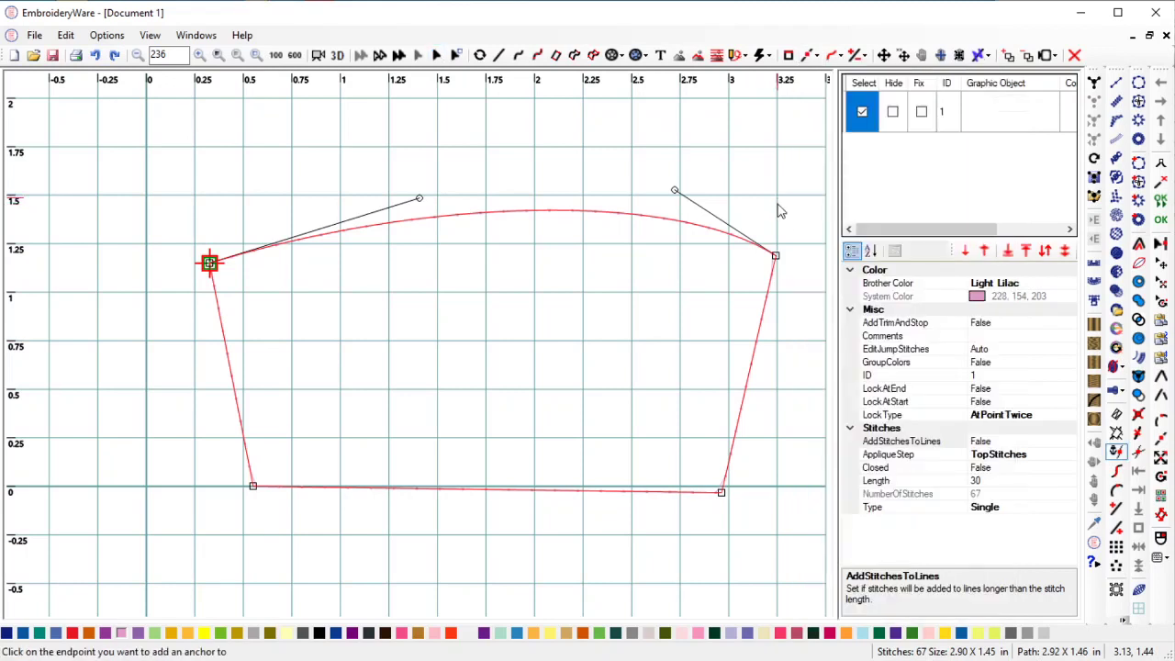
{"action": "left_click", "coordinate": [777, 259]}
{"action": "left_click", "coordinate": [255, 490]}
Step: Pick a lettering style, enter TEAM as the text, preview it in the outline and accept
{"action": "left_click", "coordinate": [1116, 177]}
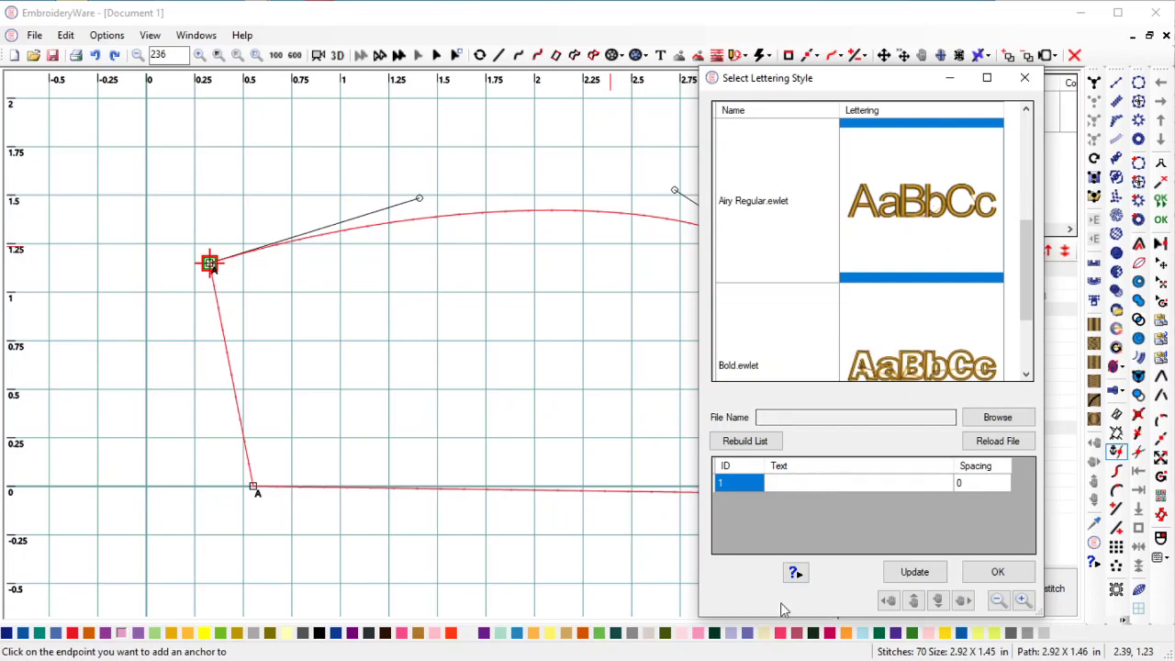
{"action": "left_click", "coordinate": [795, 483]}
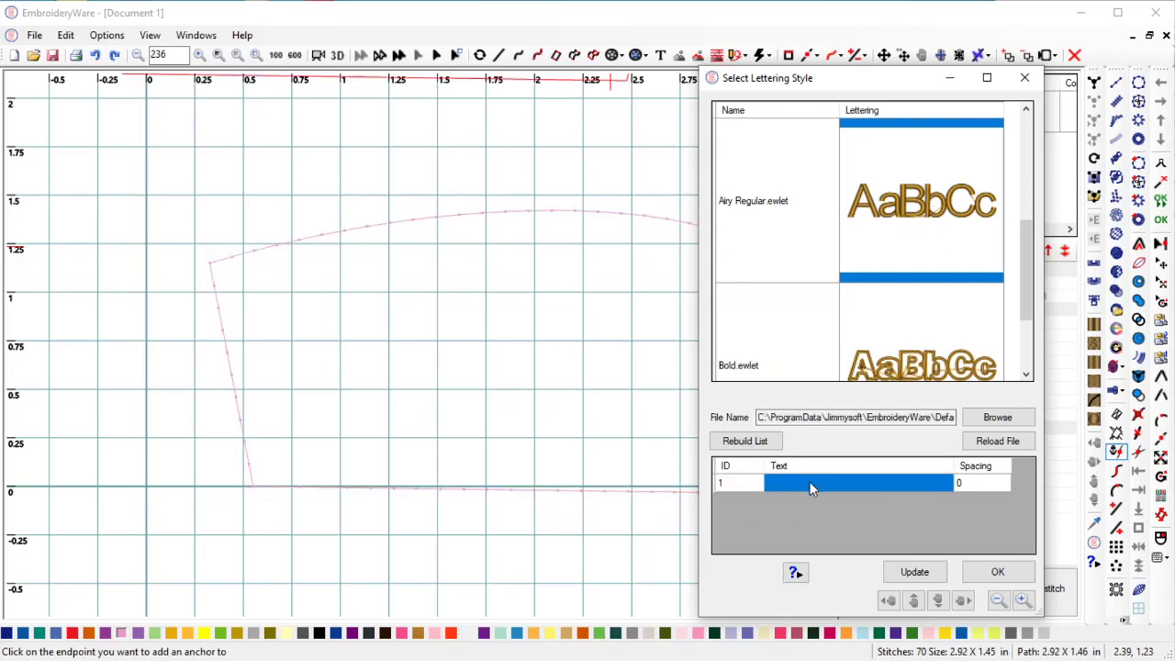
{"action": "left_click", "coordinate": [811, 482]}
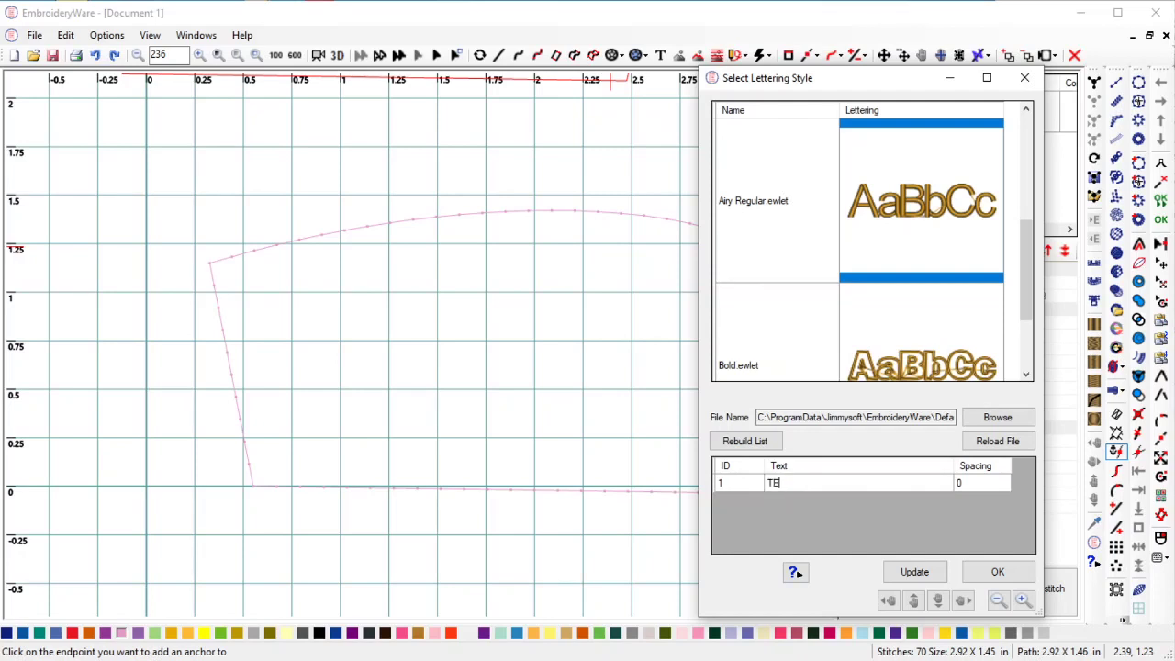
{"action": "left_click", "coordinate": [914, 571]}
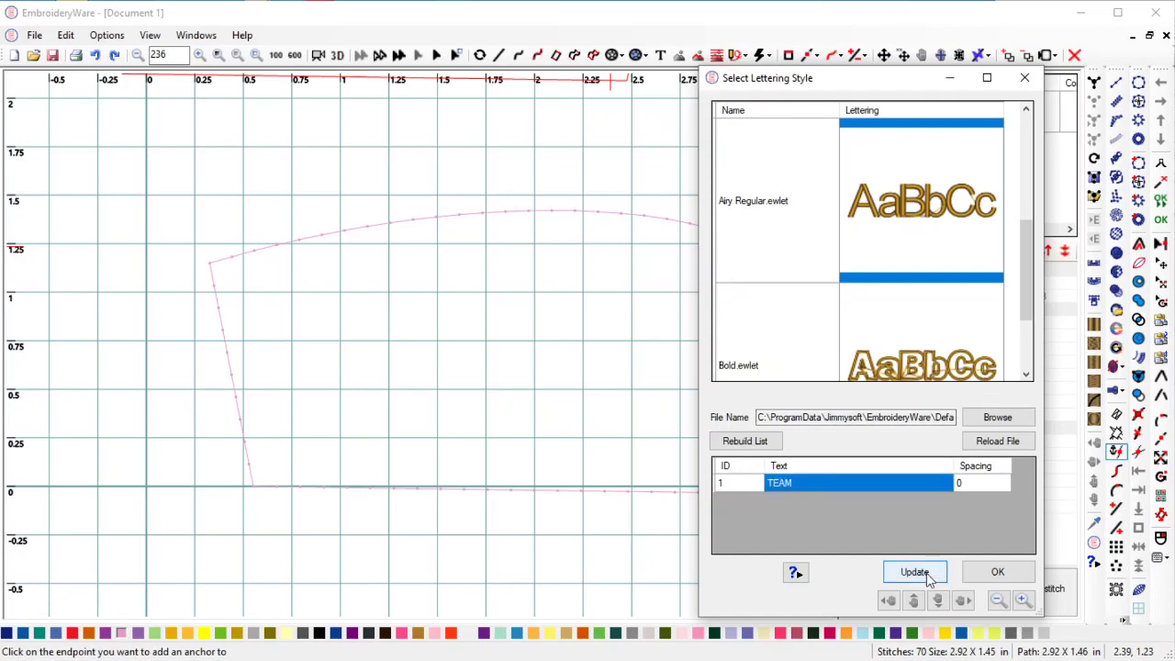
{"action": "left_click", "coordinate": [997, 572]}
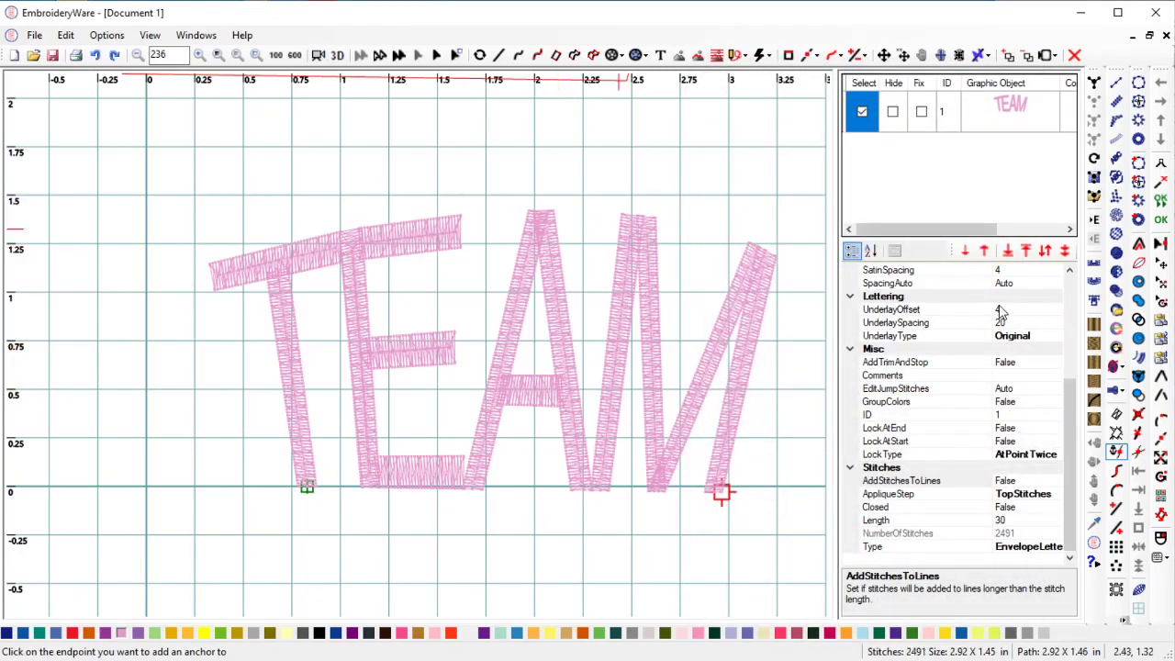
Step: Review TEAM's underlay spacing and starting vertical scale unchanged, then reselect the lettering
{"action": "left_click", "coordinate": [1025, 338]}
{"action": "left_click", "coordinate": [1024, 322]}
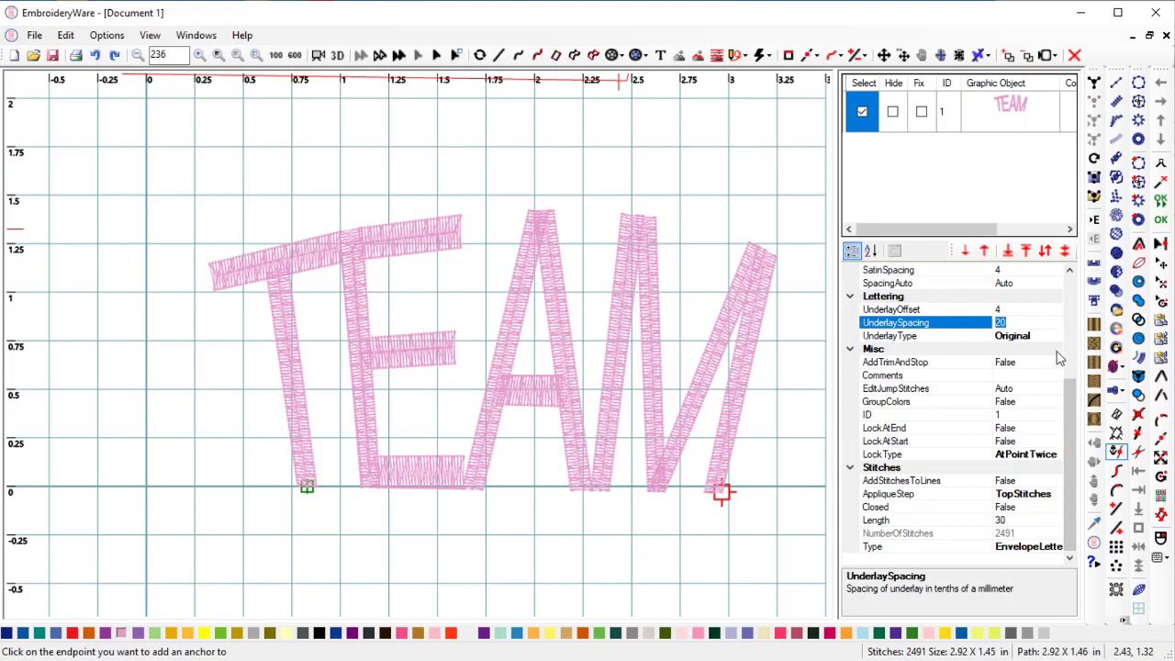
{"action": "left_click", "coordinate": [1070, 315]}
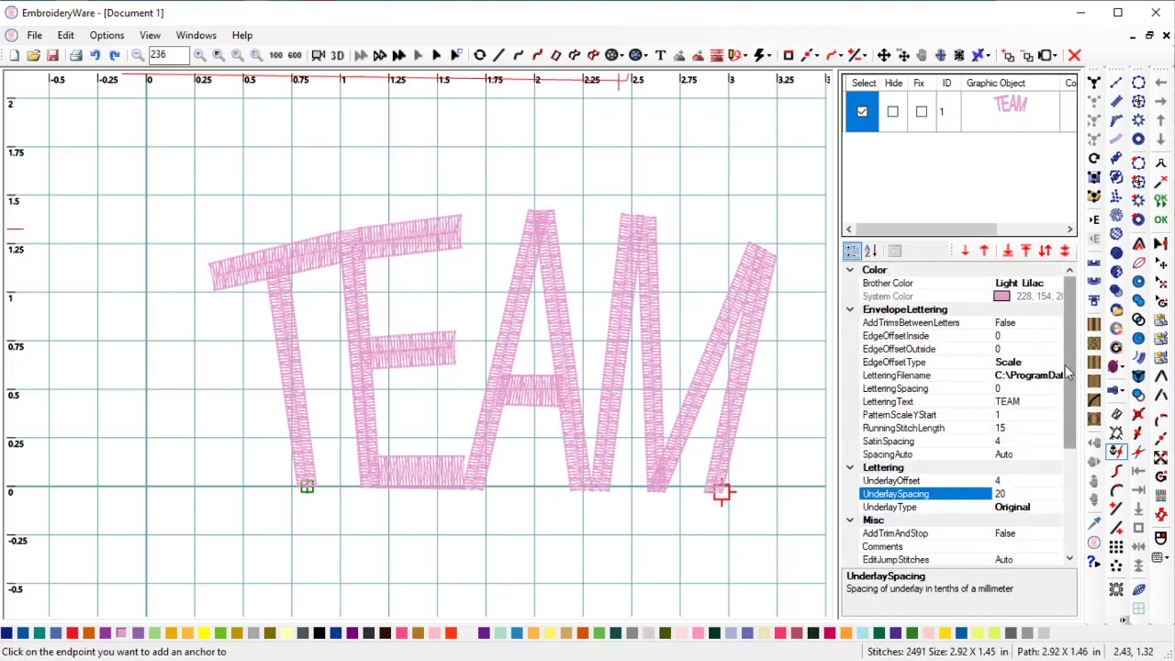
{"action": "left_click", "coordinate": [1026, 416]}
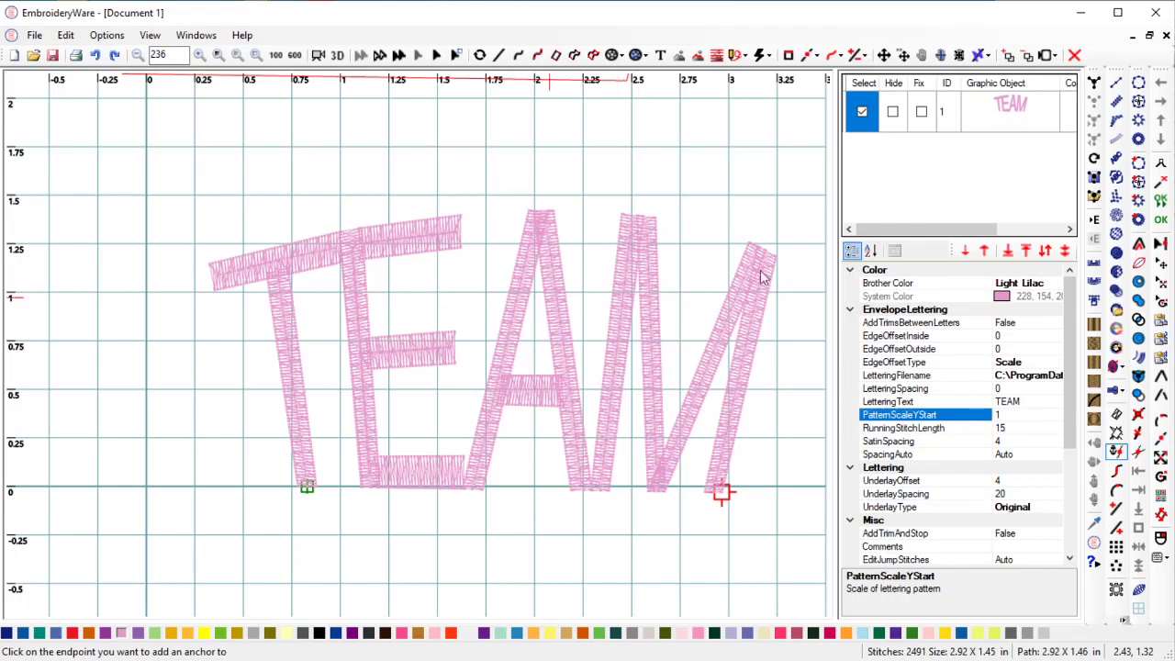
{"action": "left_click", "coordinate": [826, 275]}
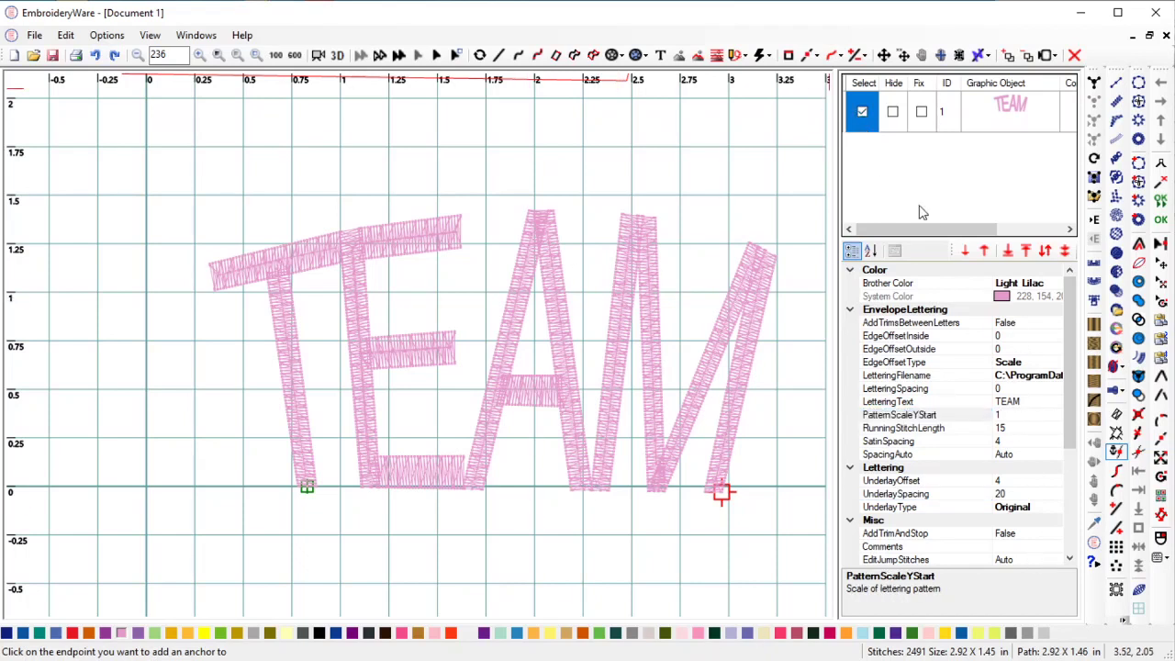
{"action": "left_click", "coordinate": [863, 112]}
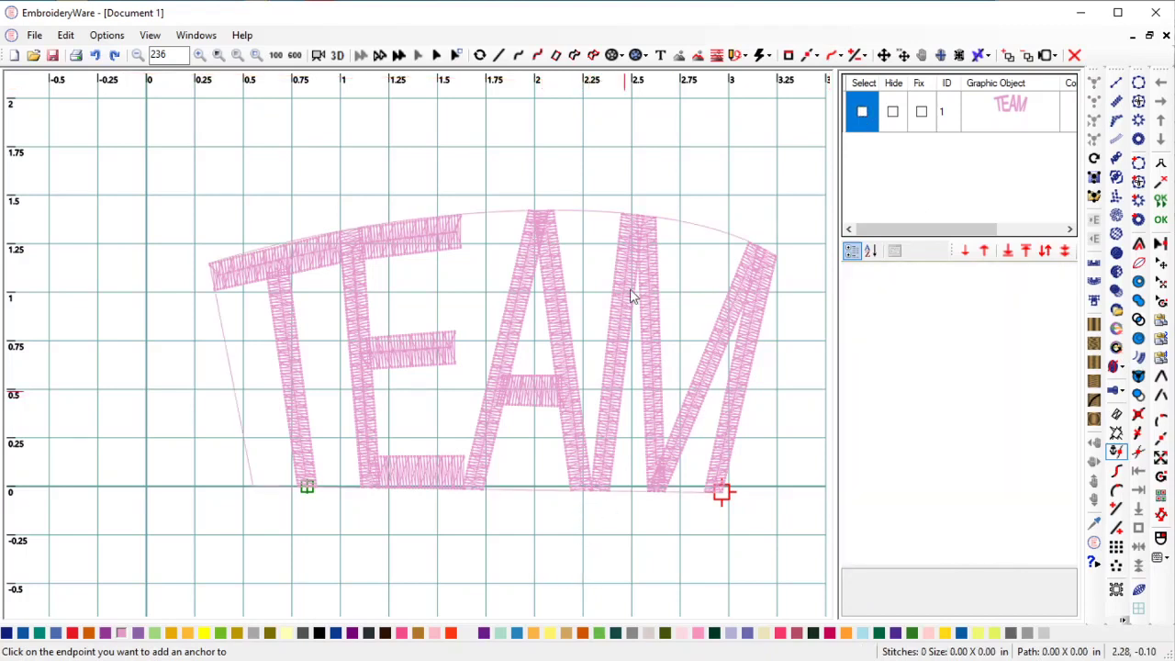
{"action": "left_click", "coordinate": [863, 112]}
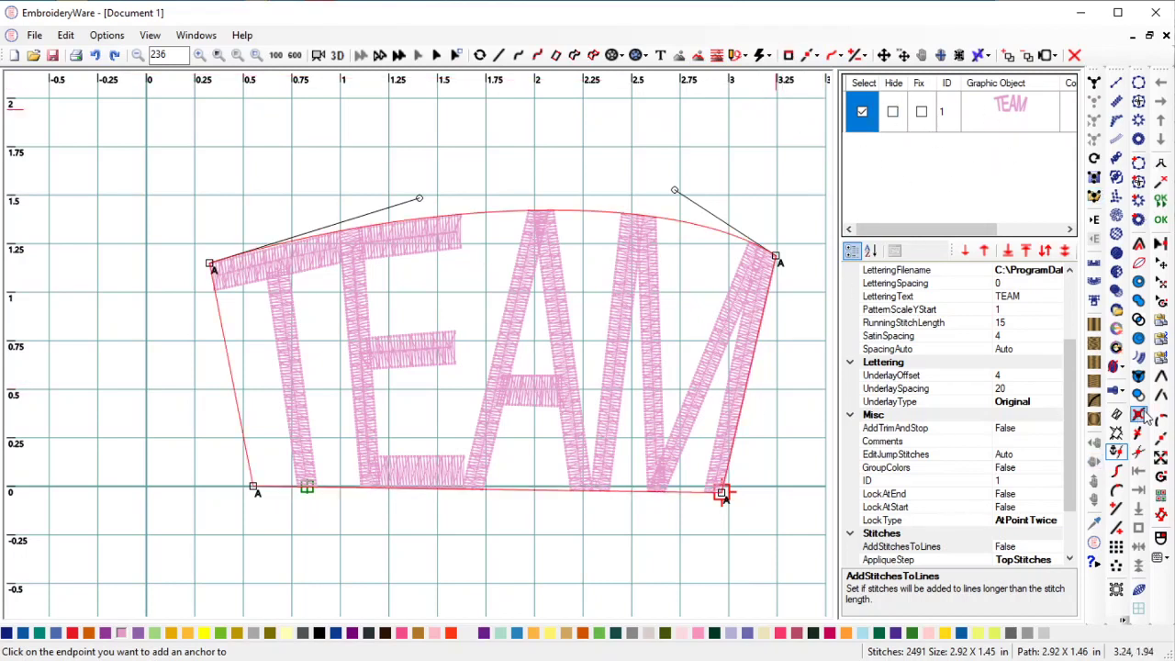
Step: Raise the envelope's top corners, the right one high, and pull the top curve into a sagging wave
{"action": "left_click", "coordinate": [1161, 440]}
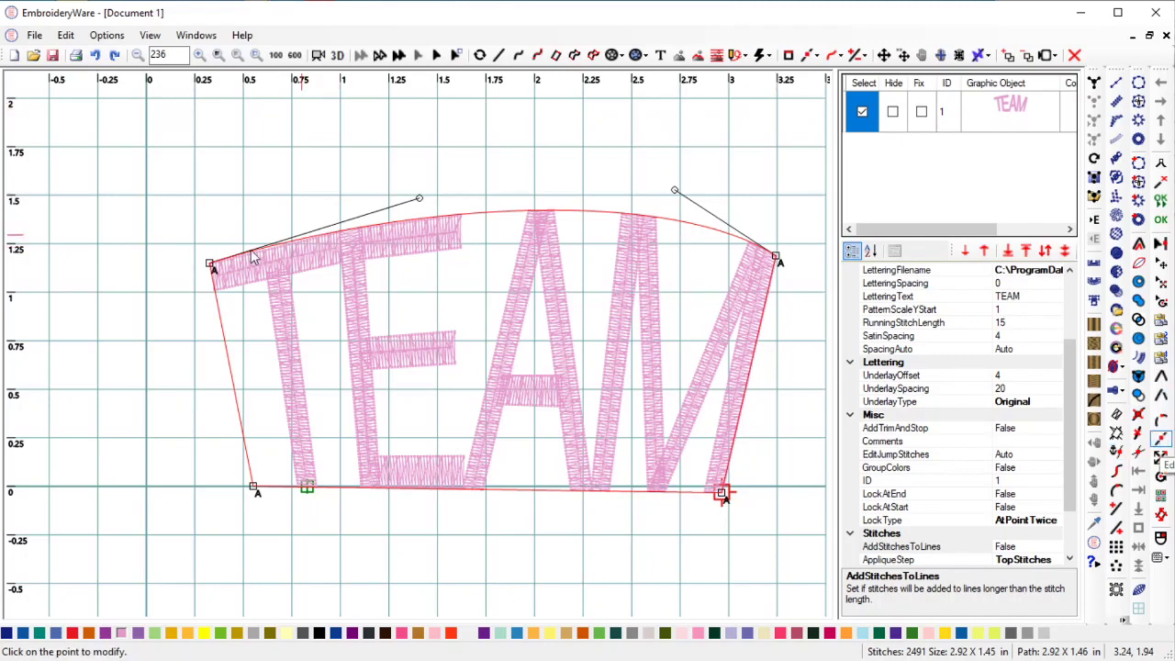
{"action": "left_click", "coordinate": [211, 266]}
{"action": "left_click", "coordinate": [173, 196]}
{"action": "left_click", "coordinate": [777, 258]}
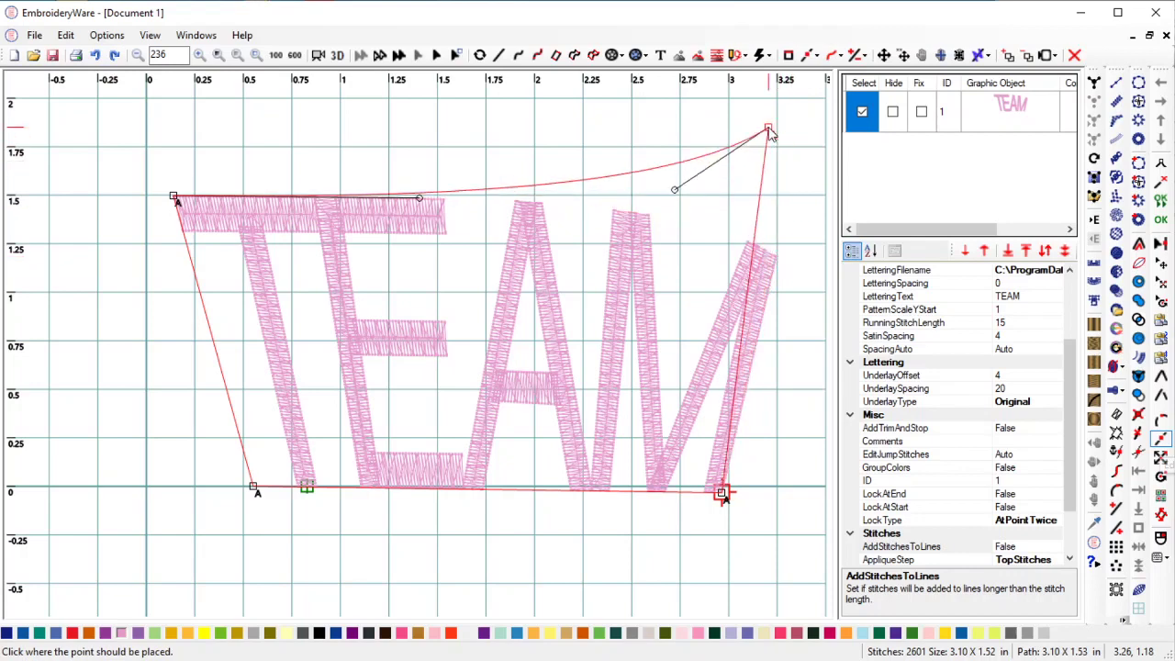
{"action": "left_click", "coordinate": [769, 131]}
{"action": "left_click", "coordinate": [676, 189]}
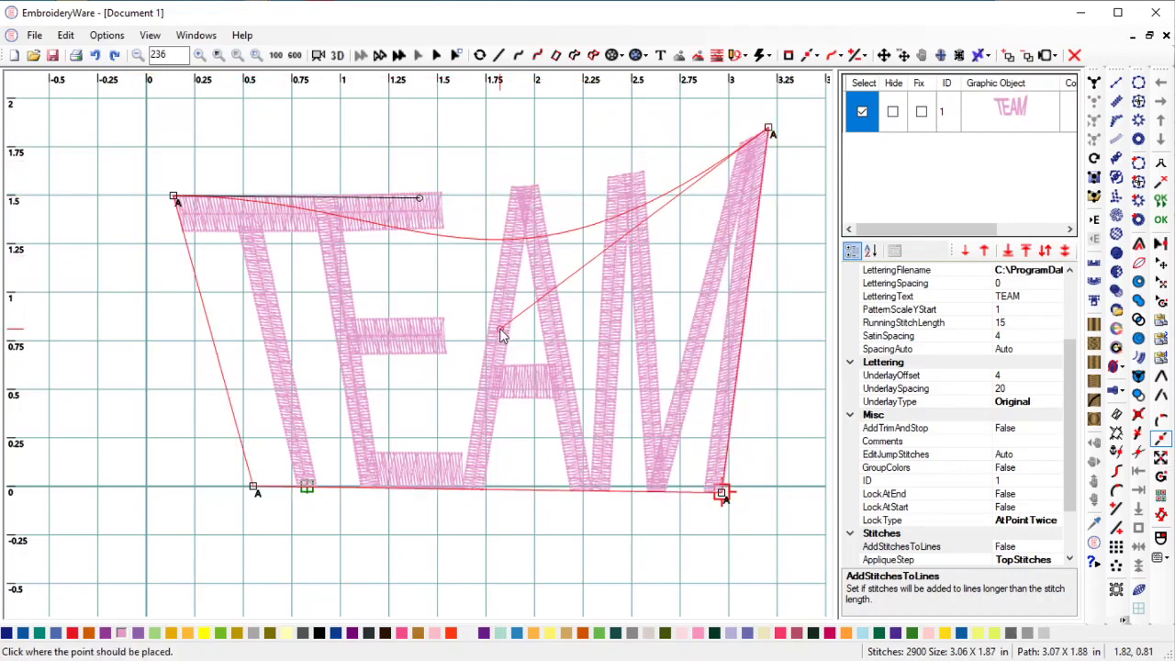
{"action": "left_click", "coordinate": [500, 328]}
{"action": "left_click", "coordinate": [500, 329]}
{"action": "left_click", "coordinate": [561, 421]}
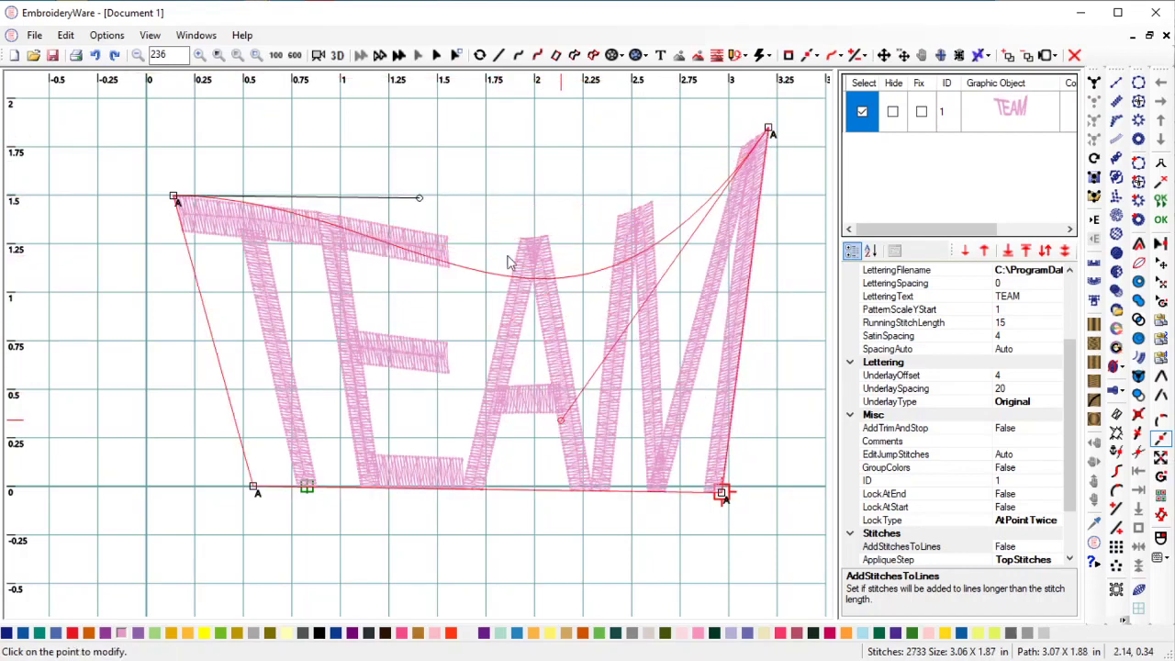
{"action": "left_click", "coordinate": [420, 202]}
{"action": "left_click", "coordinate": [428, 136]}
Step: Change the TEAM lettering's LetteringSpacing from 0 to 20 in the EnvelopeLettering properties
{"action": "left_click", "coordinate": [1071, 305]}
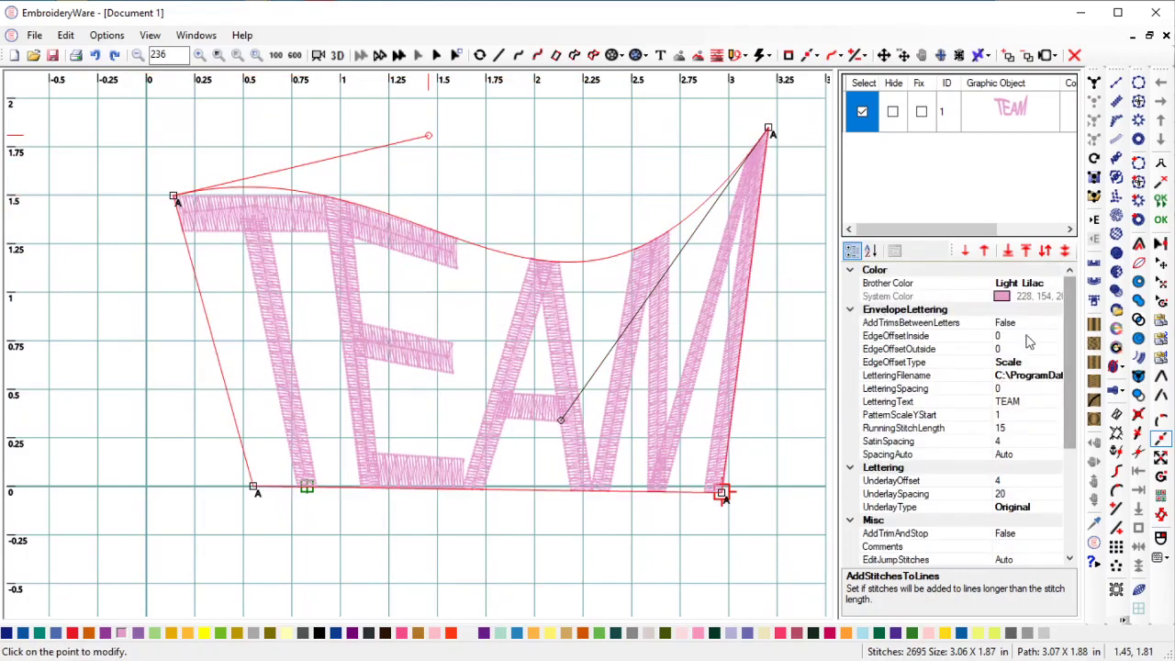
{"action": "left_click", "coordinate": [1029, 405]}
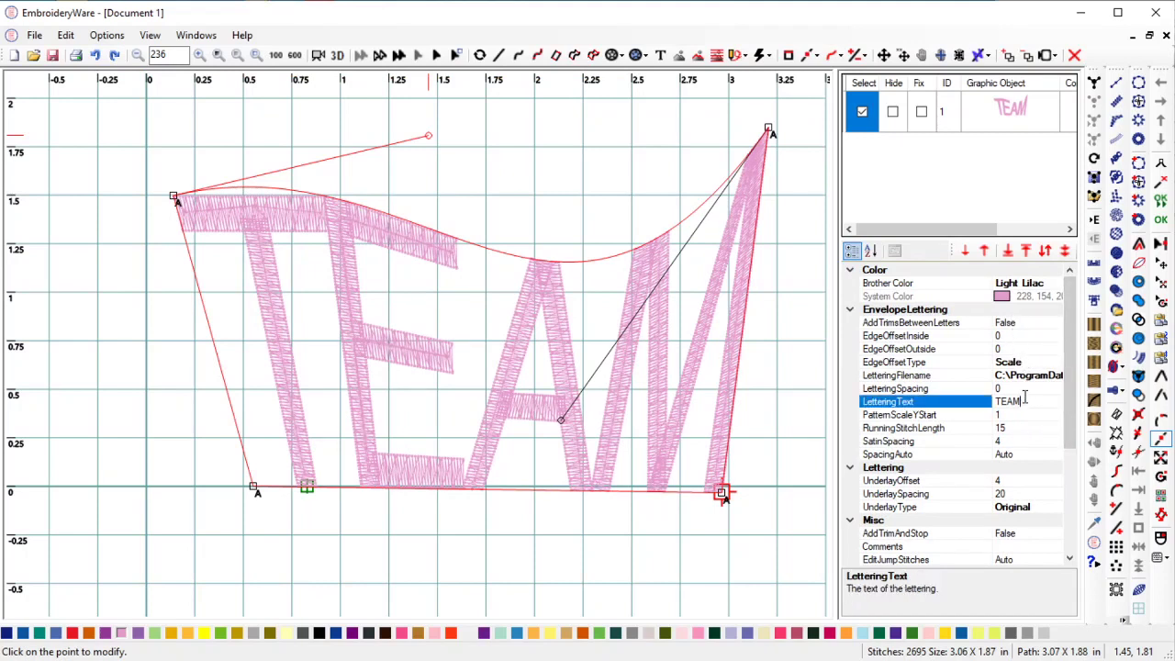
{"action": "left_click", "coordinate": [1025, 389]}
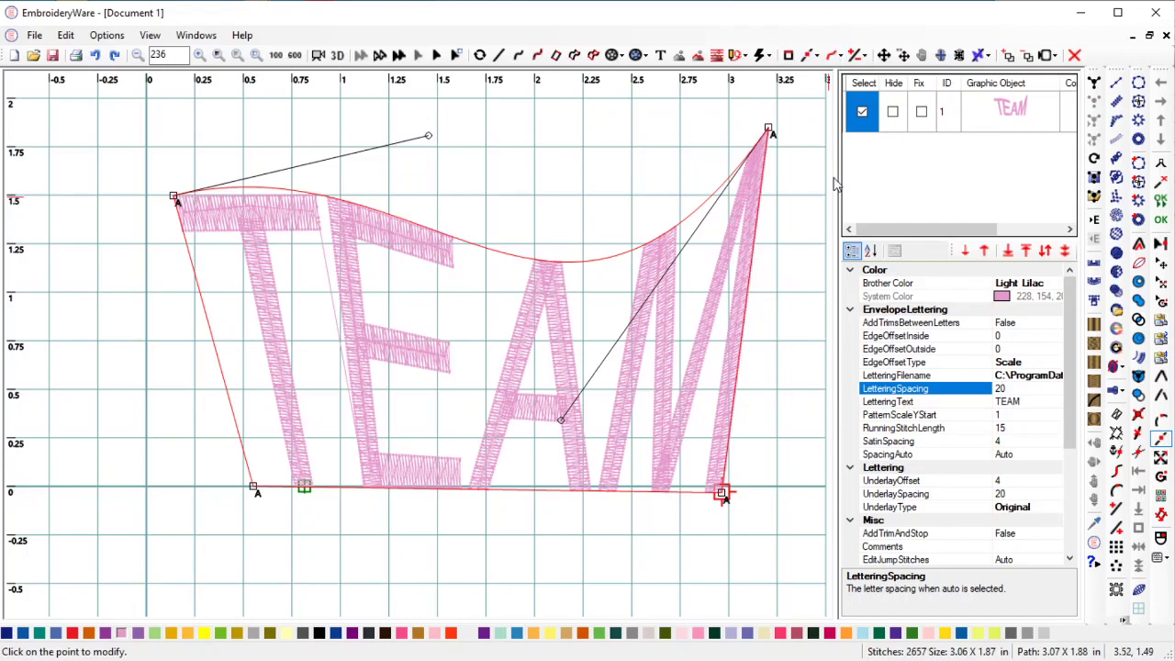
{"action": "left_click", "coordinate": [832, 57]}
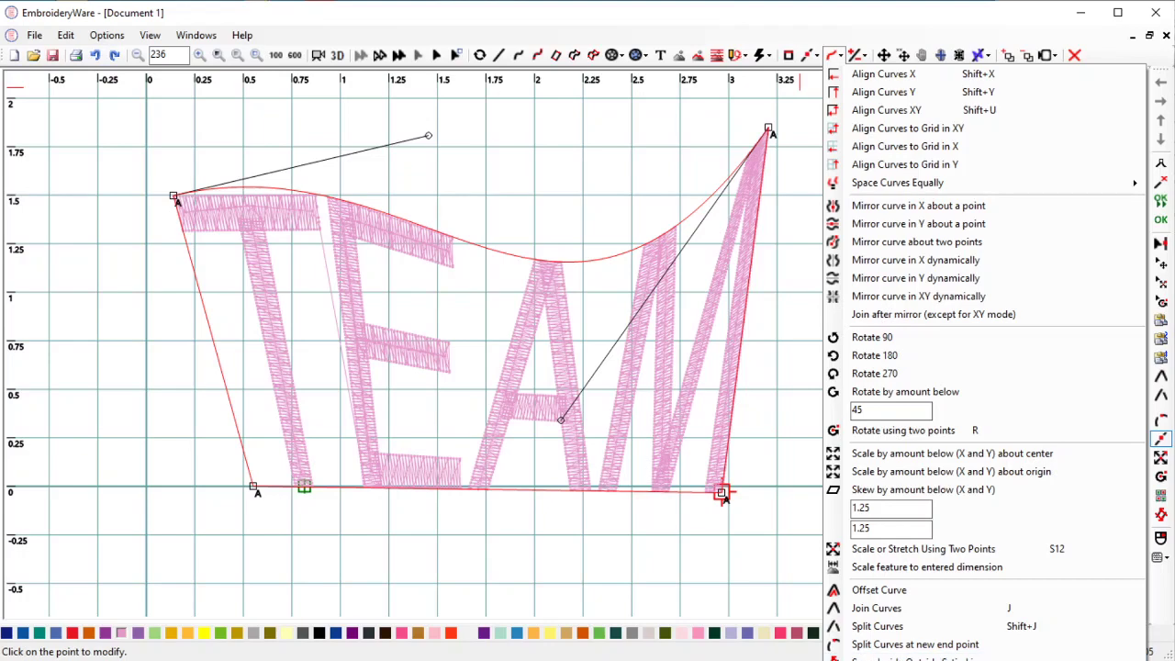
Step: Turn the envelope's straight bottom edge into a curve with Curve Functions
{"action": "left_click", "coordinate": [832, 56]}
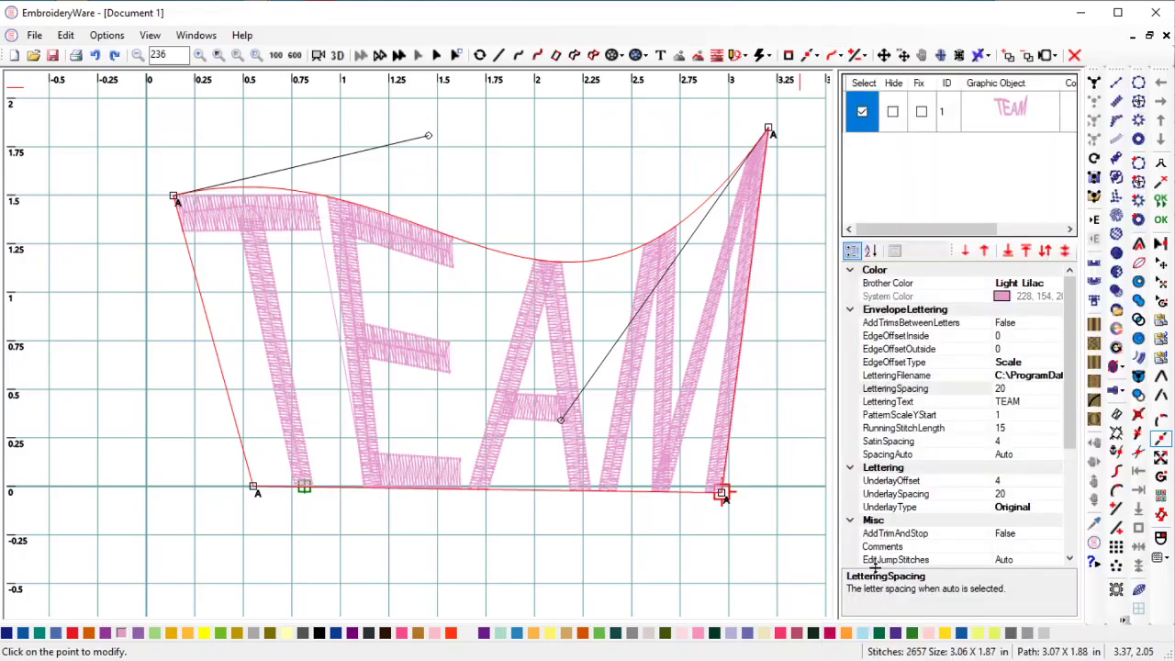
{"action": "left_click", "coordinate": [832, 56]}
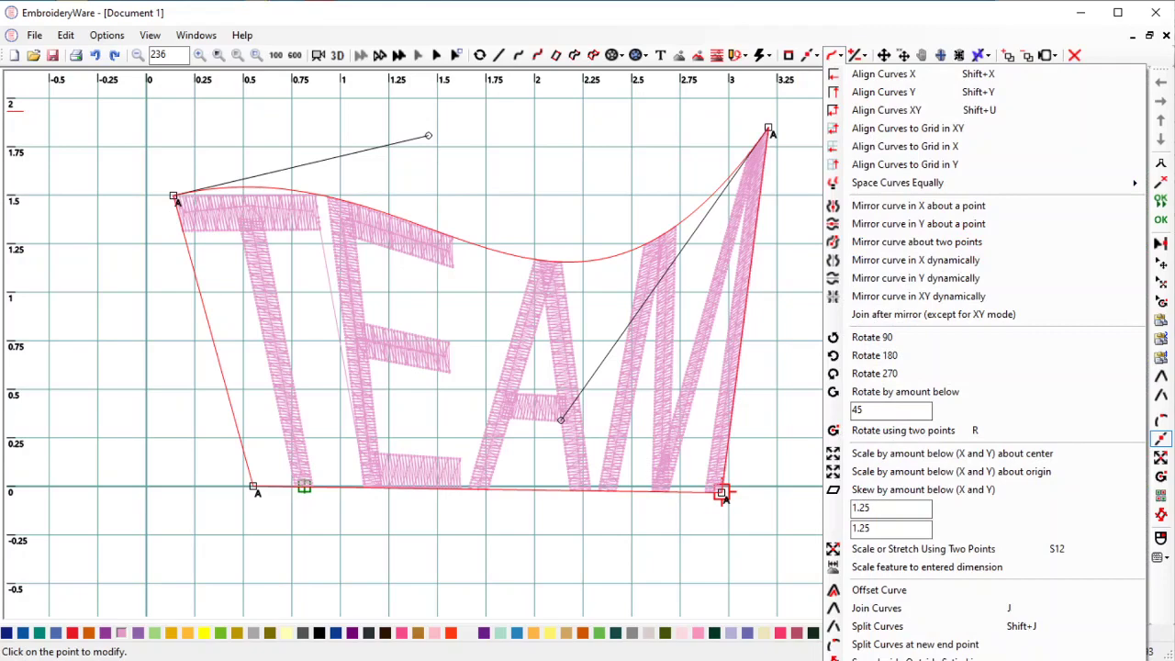
{"action": "left_click", "coordinate": [884, 652]}
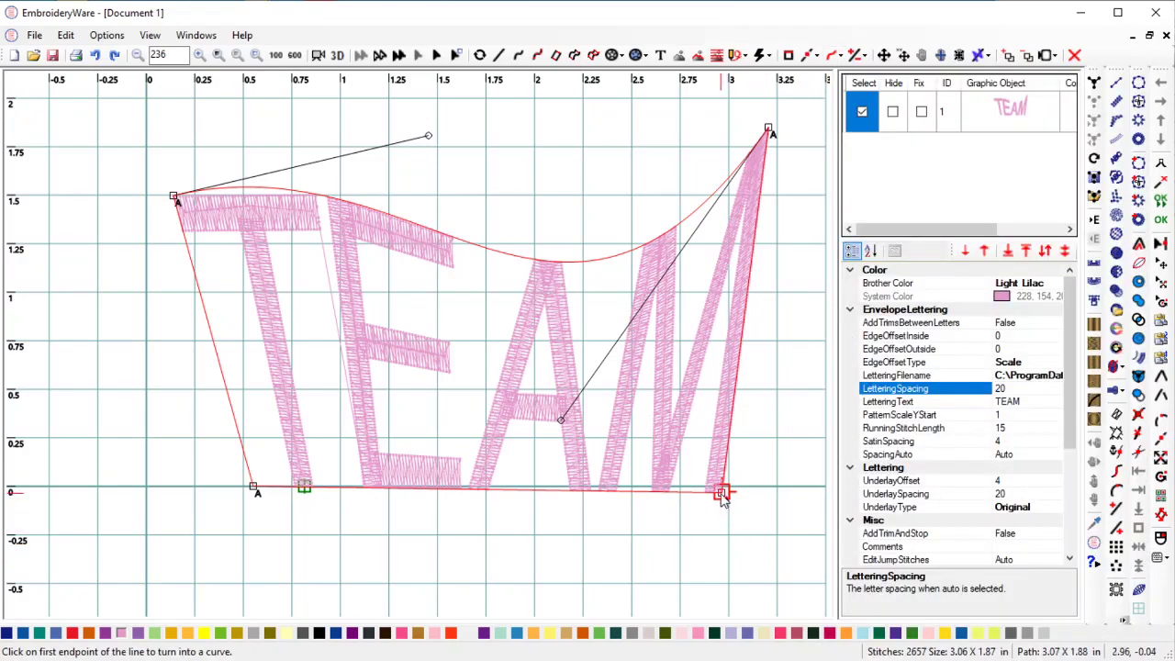
{"action": "left_click", "coordinate": [723, 495]}
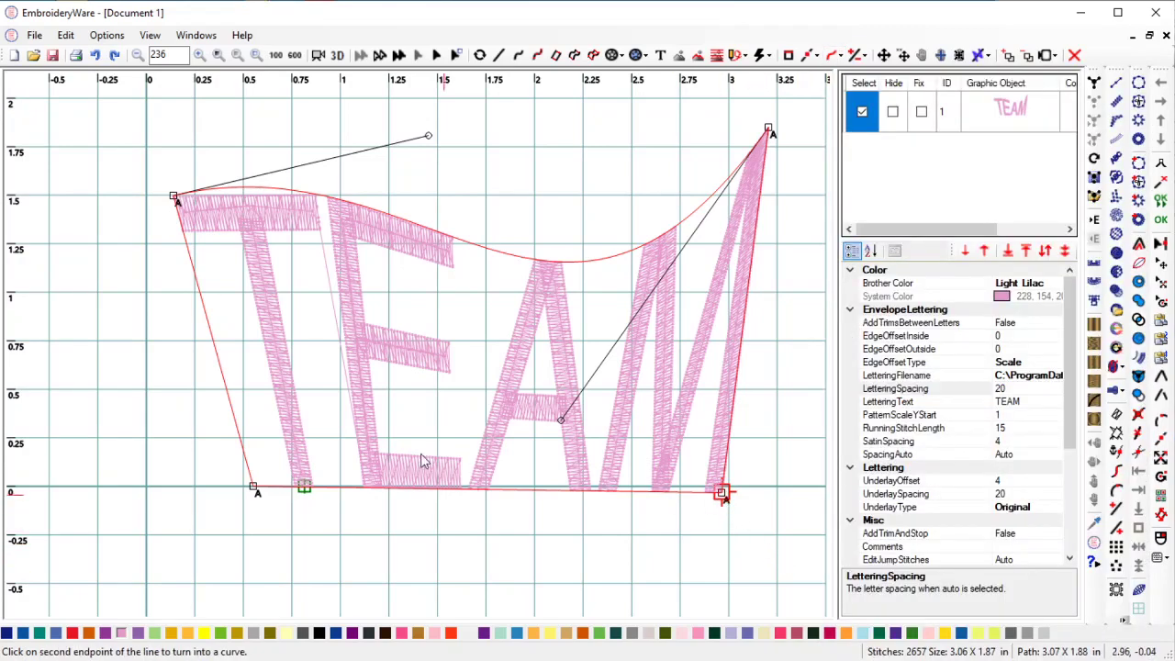
{"action": "left_click", "coordinate": [254, 488]}
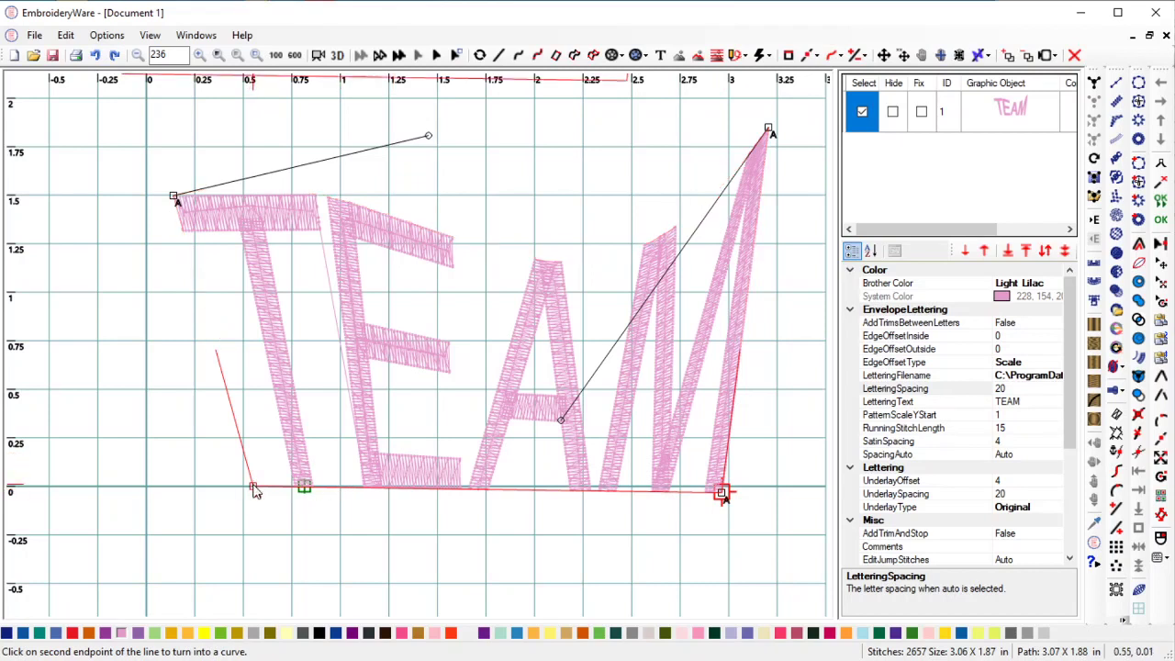
Step: Bow the bottom curve upward by moving its control point and bottom-left handle
{"action": "left_click", "coordinate": [1161, 439]}
{"action": "left_click", "coordinate": [565, 494]}
{"action": "left_click", "coordinate": [569, 347]}
{"action": "left_click", "coordinate": [409, 488]}
{"action": "left_click", "coordinate": [405, 561]}
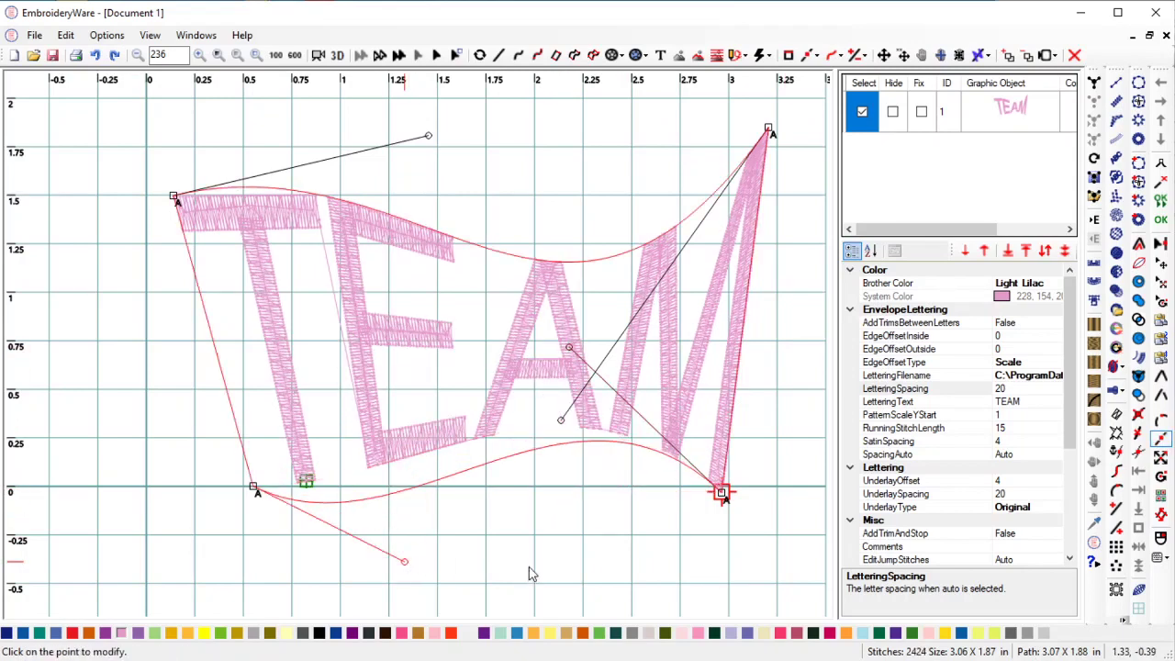
{"action": "left_click", "coordinate": [404, 561]}
{"action": "left_click", "coordinate": [394, 405]}
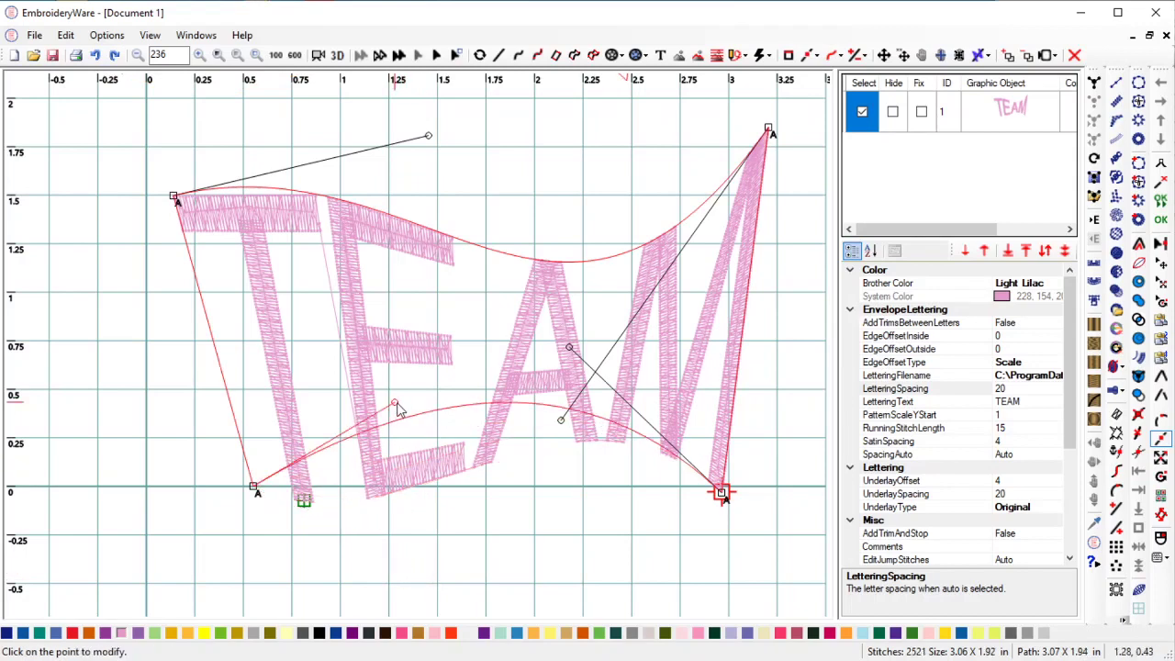
Step: Draw the left envelope points together and reshape the left handles to round the fish's belly
{"action": "left_click", "coordinate": [174, 196]}
{"action": "left_click", "coordinate": [257, 315]}
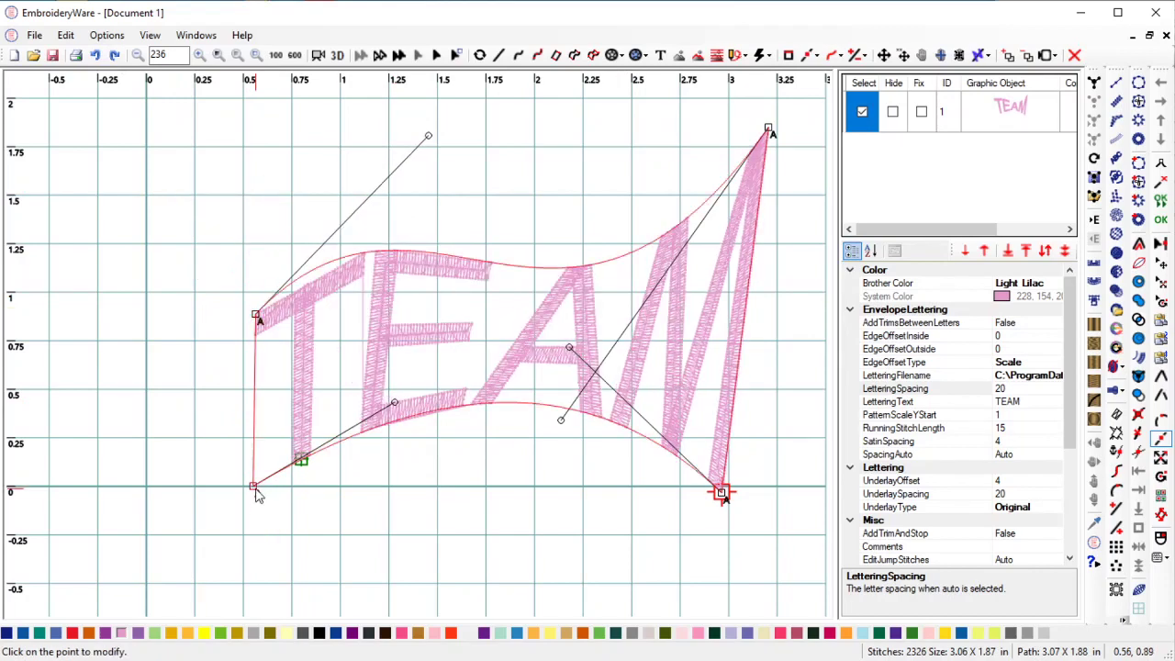
{"action": "left_click", "coordinate": [253, 488]}
{"action": "left_click", "coordinate": [251, 342]}
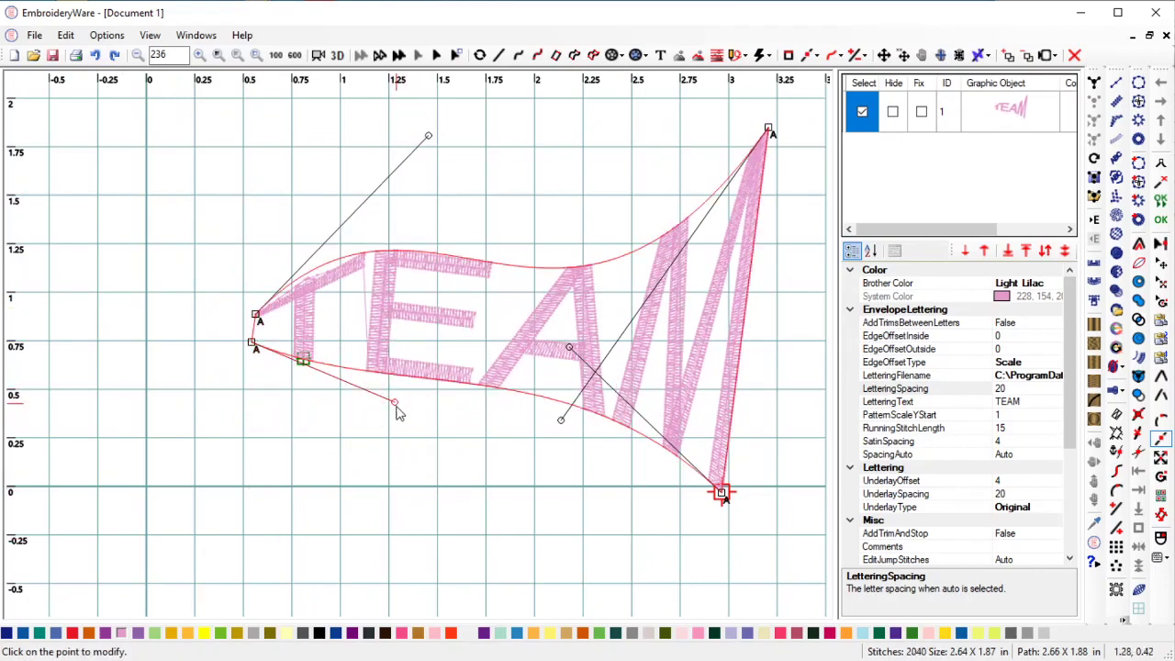
{"action": "left_click", "coordinate": [394, 404]}
{"action": "left_click", "coordinate": [416, 602]}
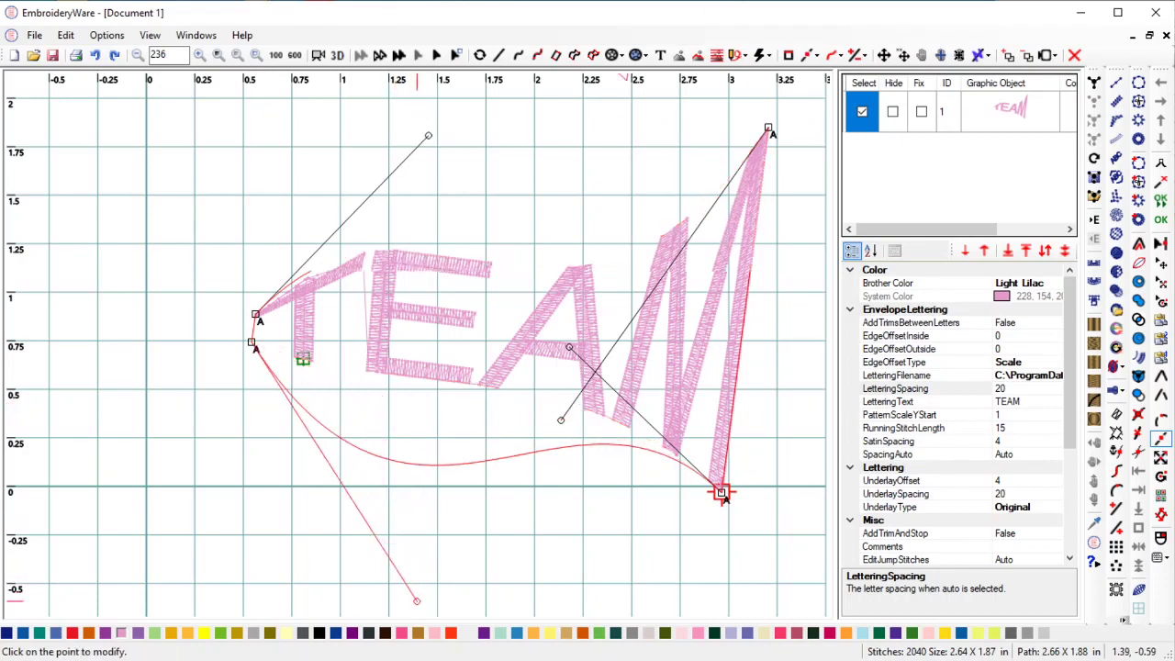
{"action": "left_click", "coordinate": [428, 136]}
{"action": "left_click", "coordinate": [516, 96]}
Step: Pull the right corners together and adjust the middle handles to form the fish's tail
{"action": "left_click", "coordinate": [769, 129]}
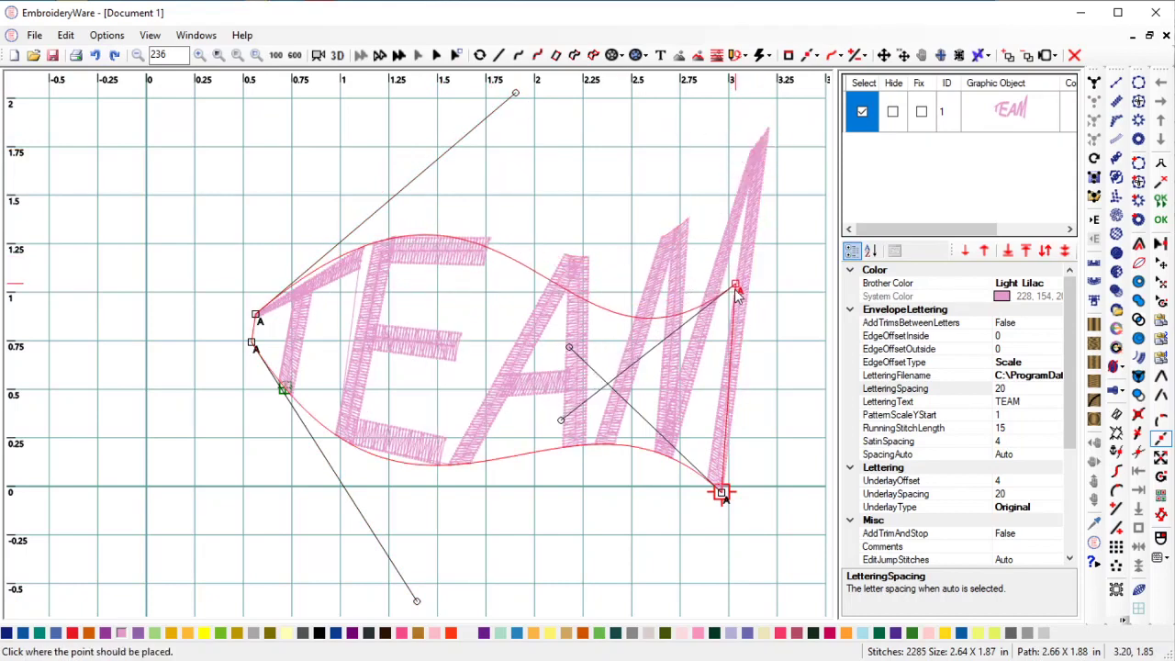
{"action": "left_click", "coordinate": [735, 292]}
{"action": "left_click", "coordinate": [722, 494]}
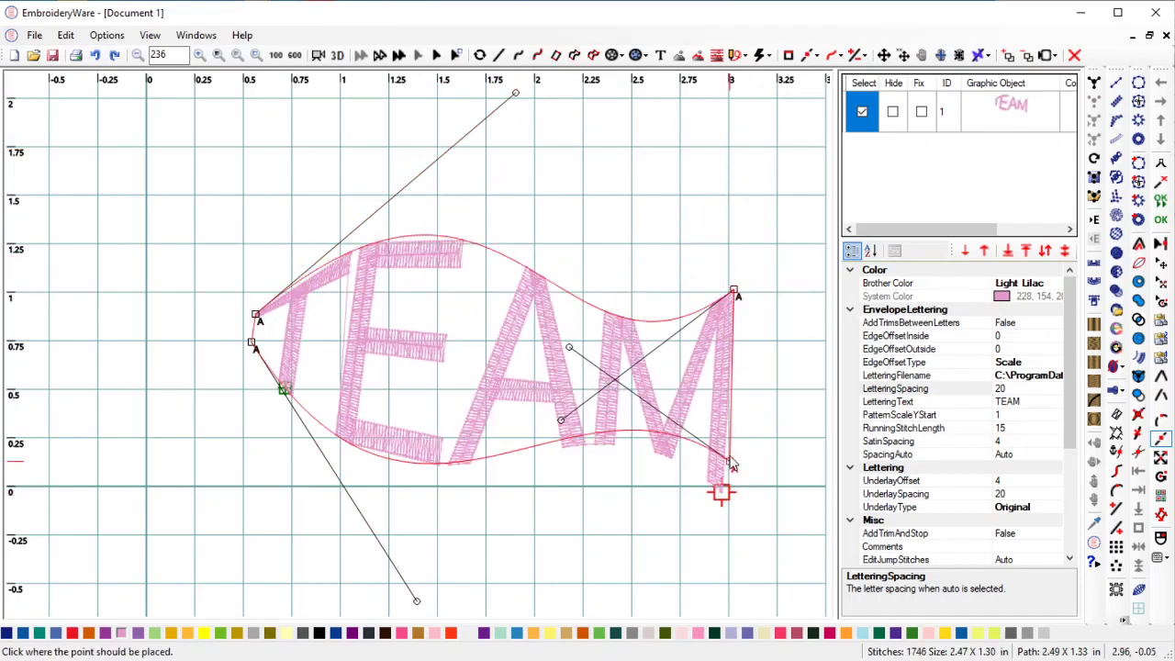
{"action": "left_click", "coordinate": [730, 457]}
{"action": "left_click", "coordinate": [569, 350]}
{"action": "left_click", "coordinate": [582, 285]}
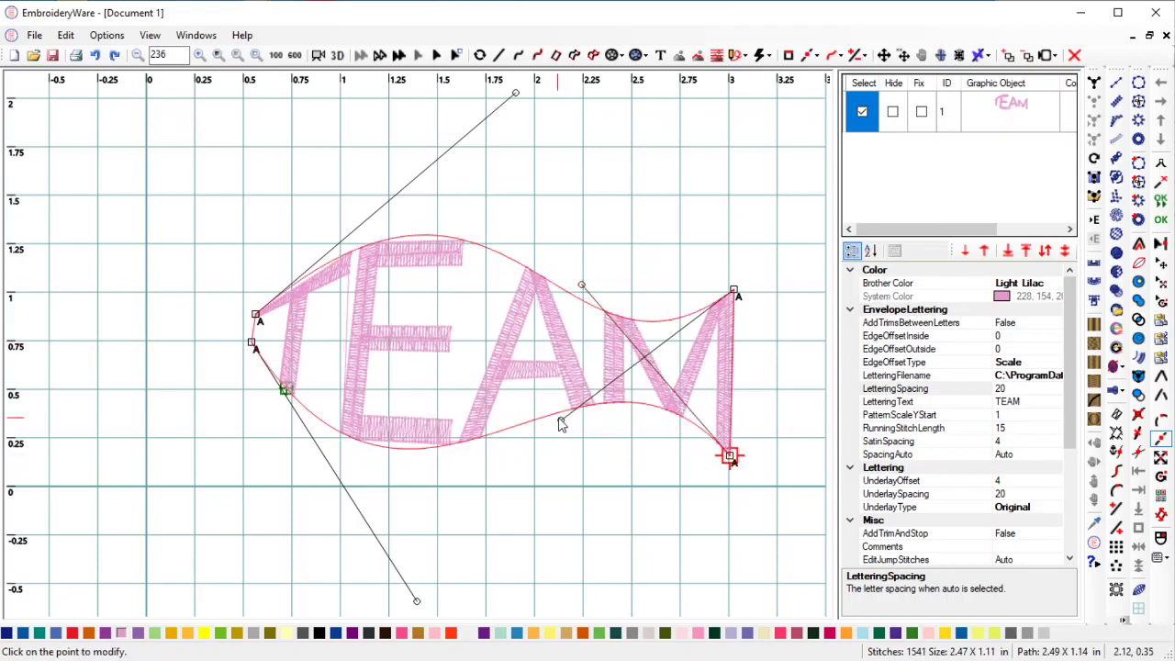
{"action": "left_click", "coordinate": [562, 424]}
{"action": "left_click", "coordinate": [593, 478]}
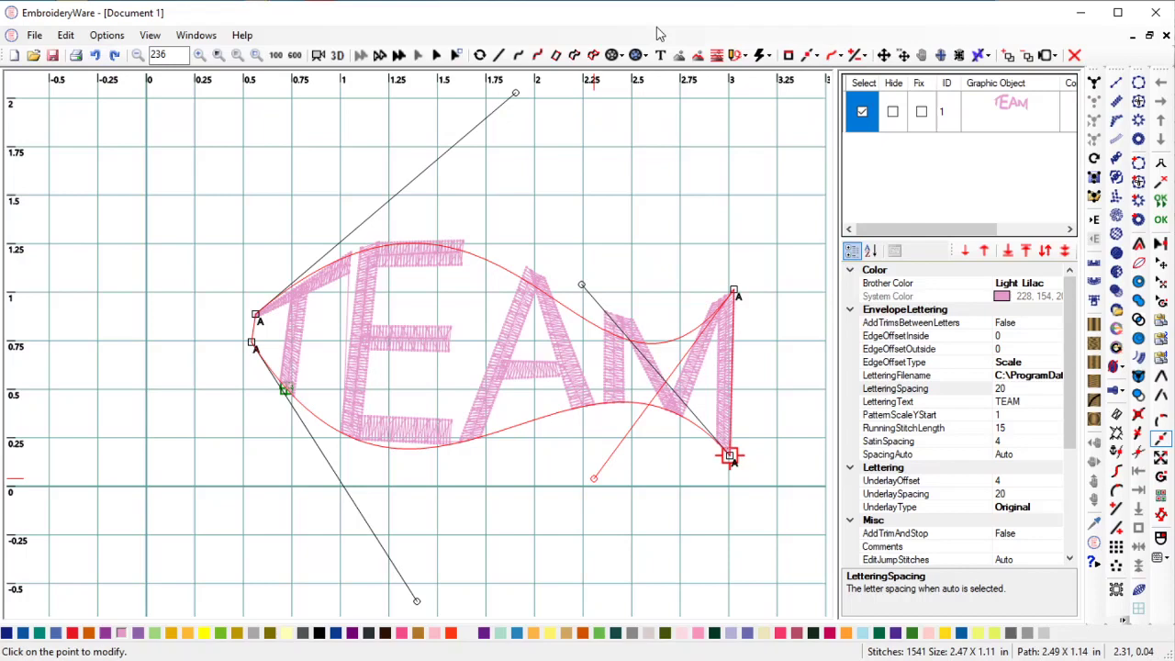
Step: Preview the fish-shaped TEAM stitches in 3D, return to editing, and delete the lettering
{"action": "left_click", "coordinate": [337, 55]}
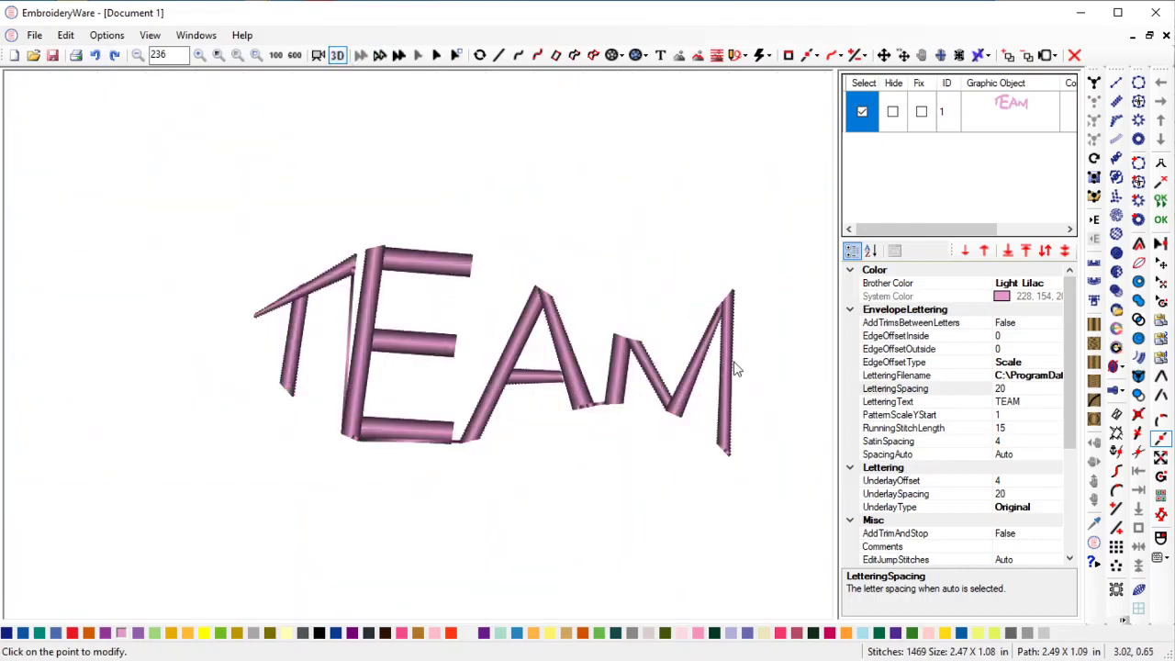
{"action": "left_click", "coordinate": [337, 55]}
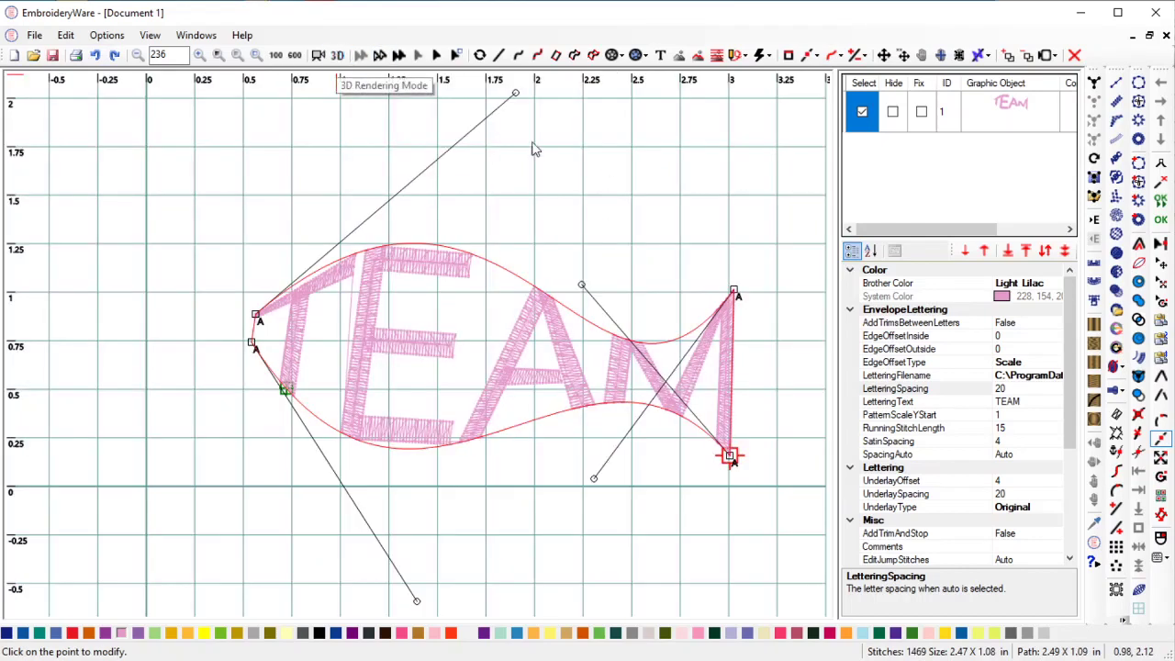
{"action": "left_click", "coordinate": [1076, 56]}
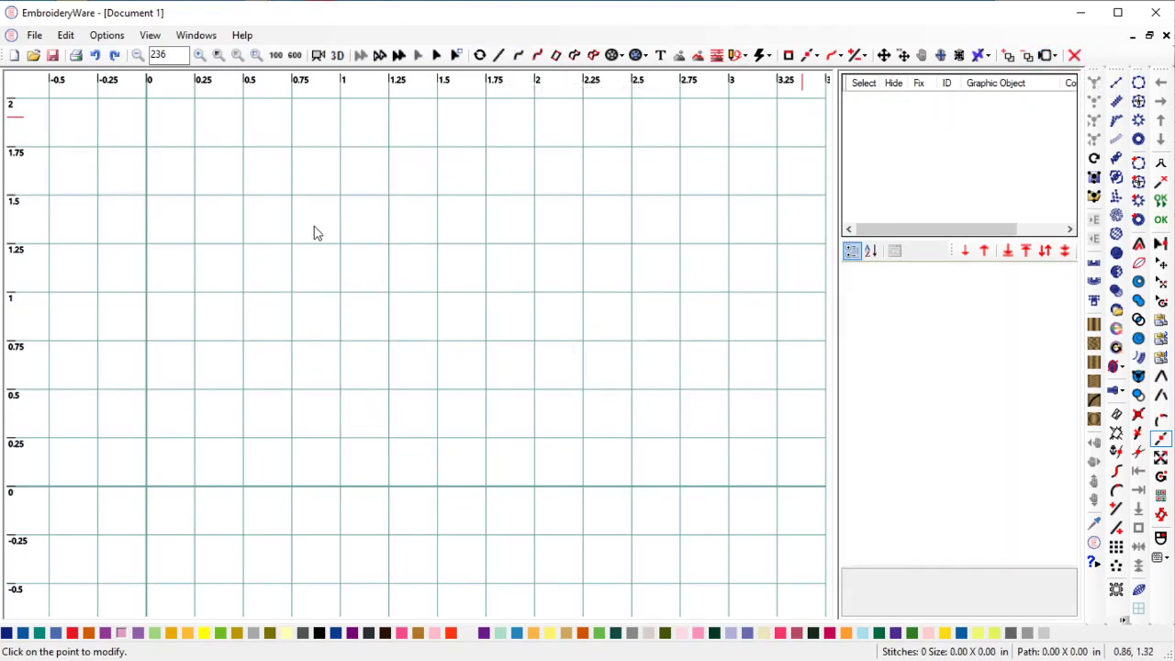
Step: Draw a closed six-point straight-line bow-tie outline and end the drawing
{"action": "left_click", "coordinate": [499, 56]}
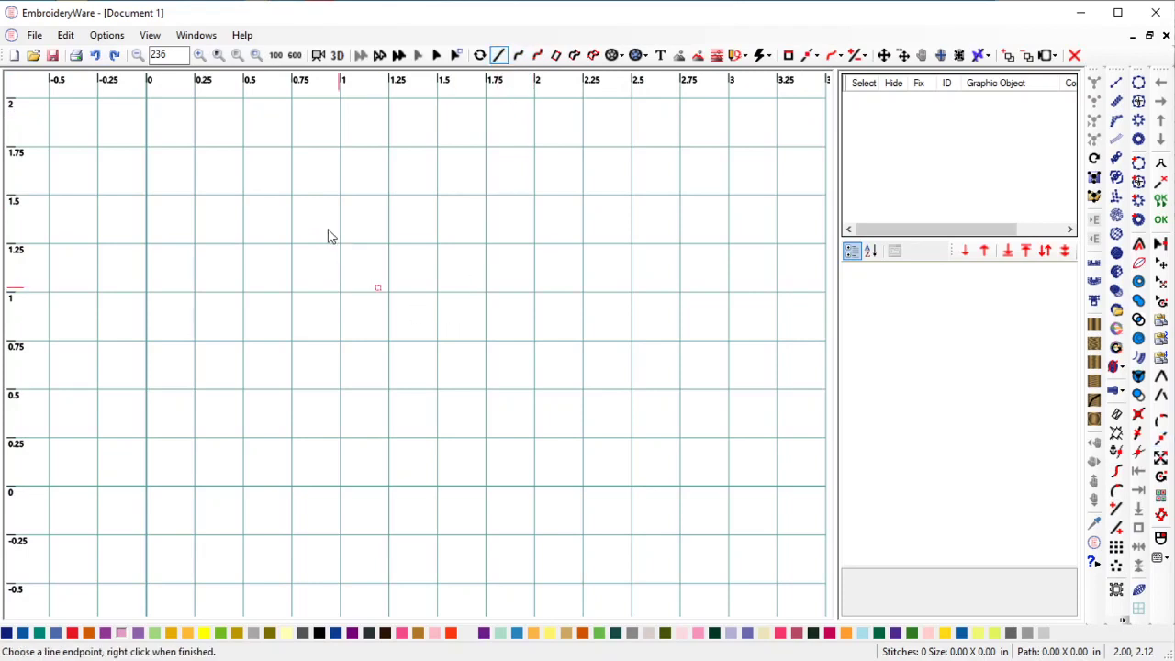
{"action": "left_click", "coordinate": [249, 183]}
{"action": "left_click", "coordinate": [478, 315]}
{"action": "left_click", "coordinate": [714, 167]}
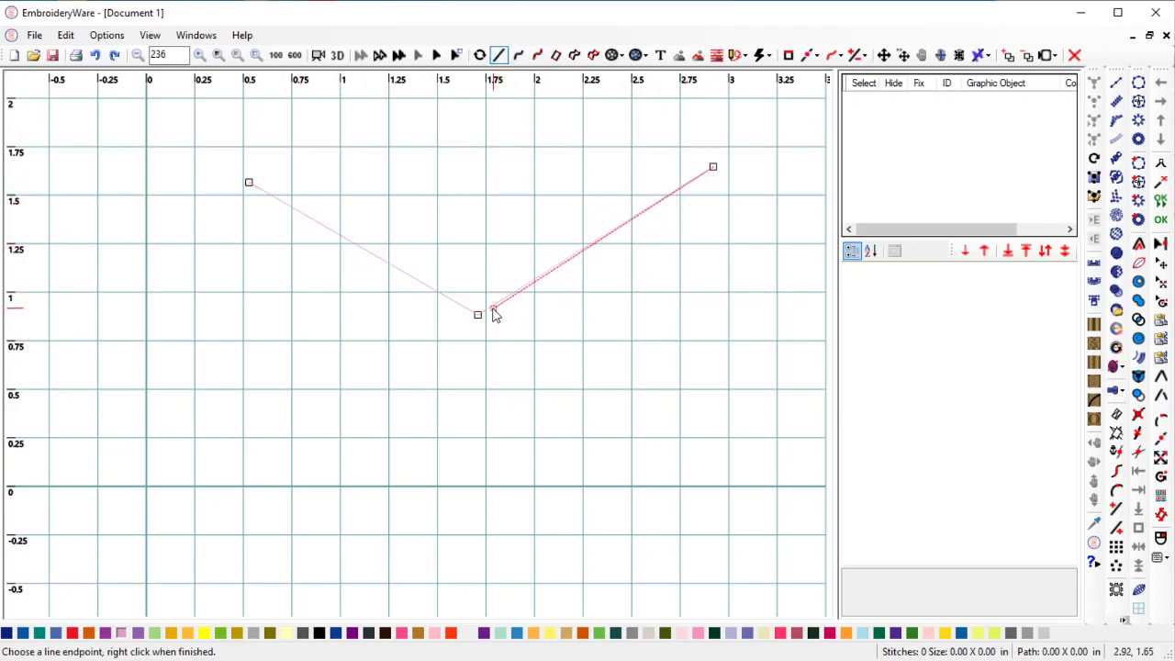
{"action": "left_click", "coordinate": [705, 489]}
{"action": "left_click", "coordinate": [479, 396]}
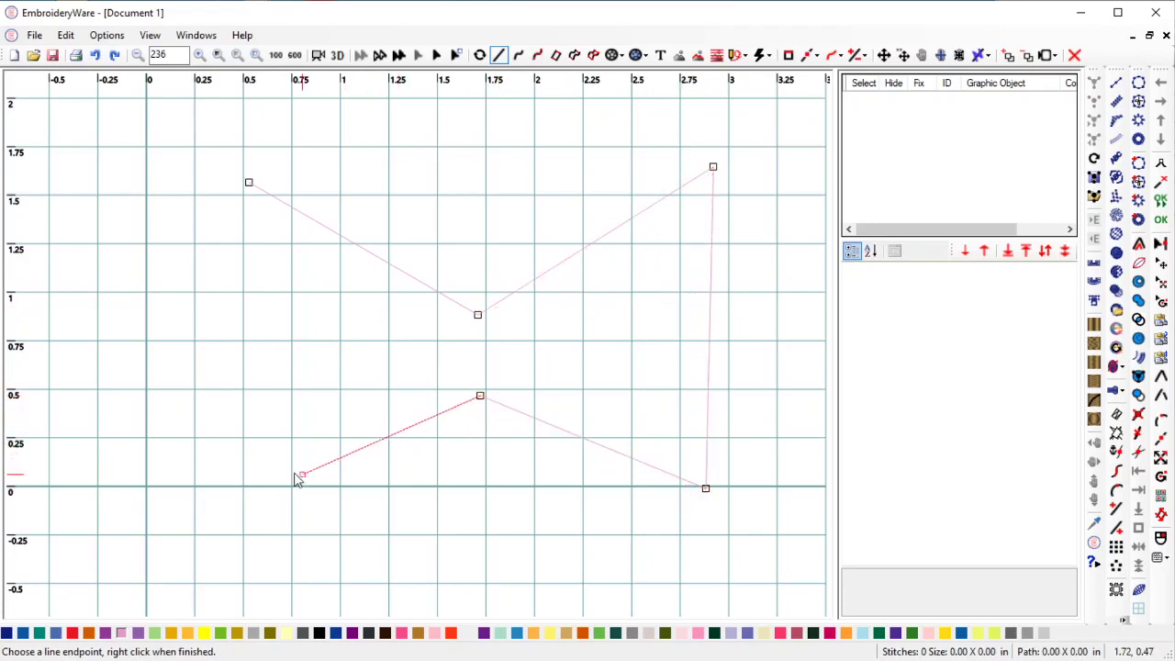
{"action": "left_click", "coordinate": [239, 496]}
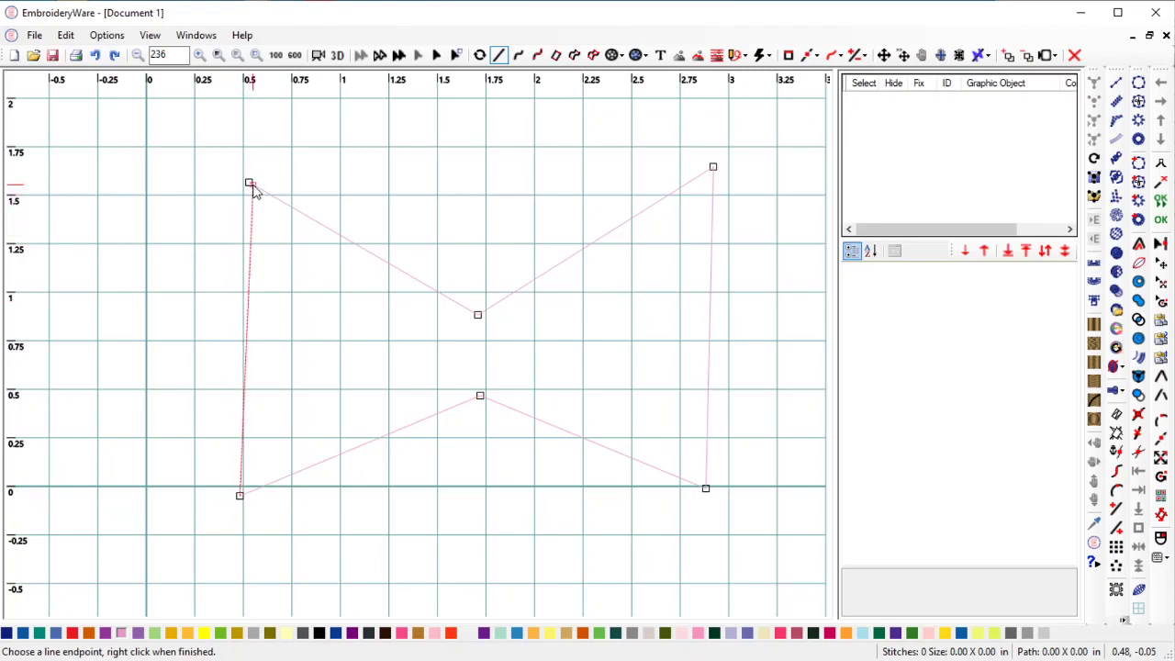
{"action": "left_click", "coordinate": [249, 183]}
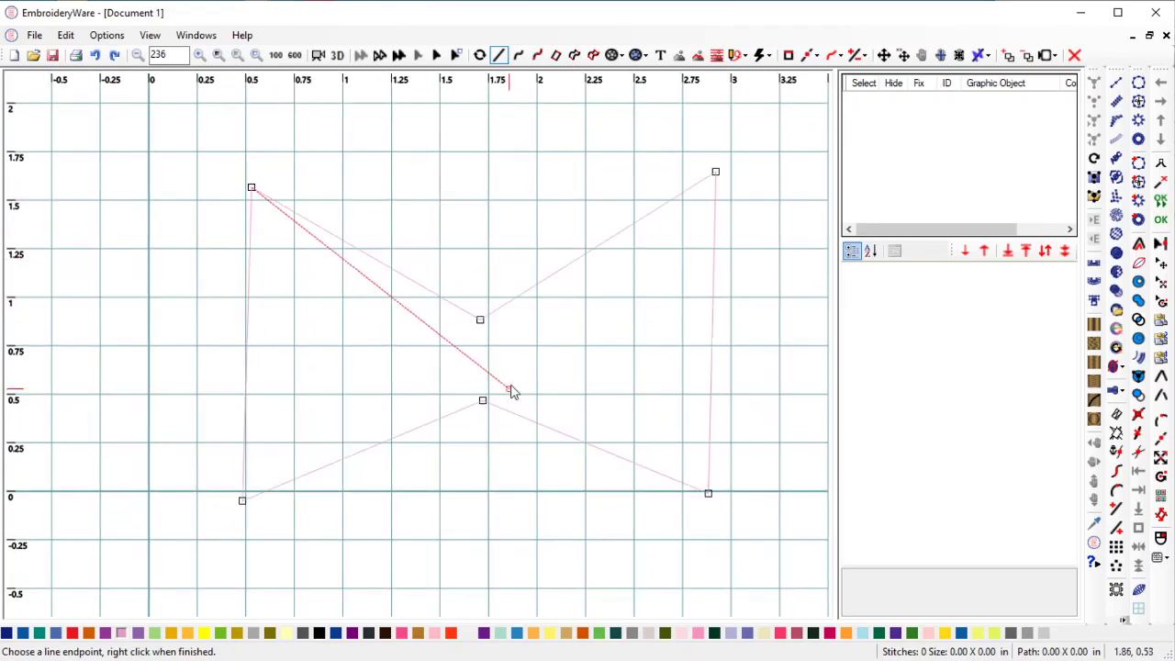
{"action": "right_click", "coordinate": [497, 244]}
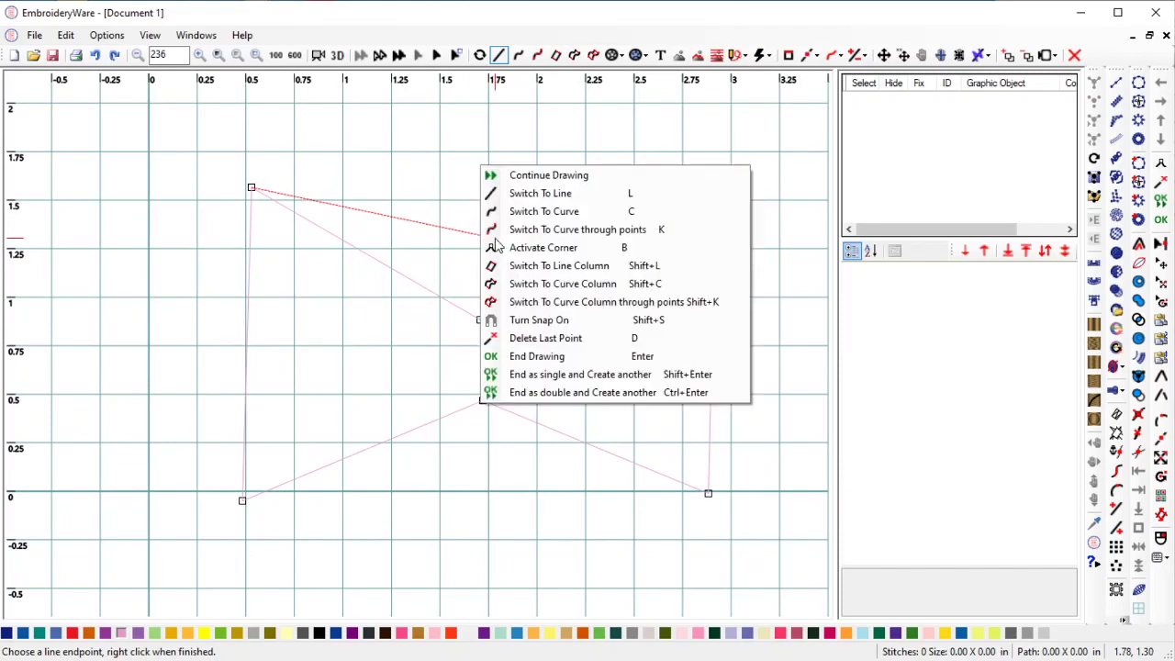
{"action": "left_click", "coordinate": [514, 359]}
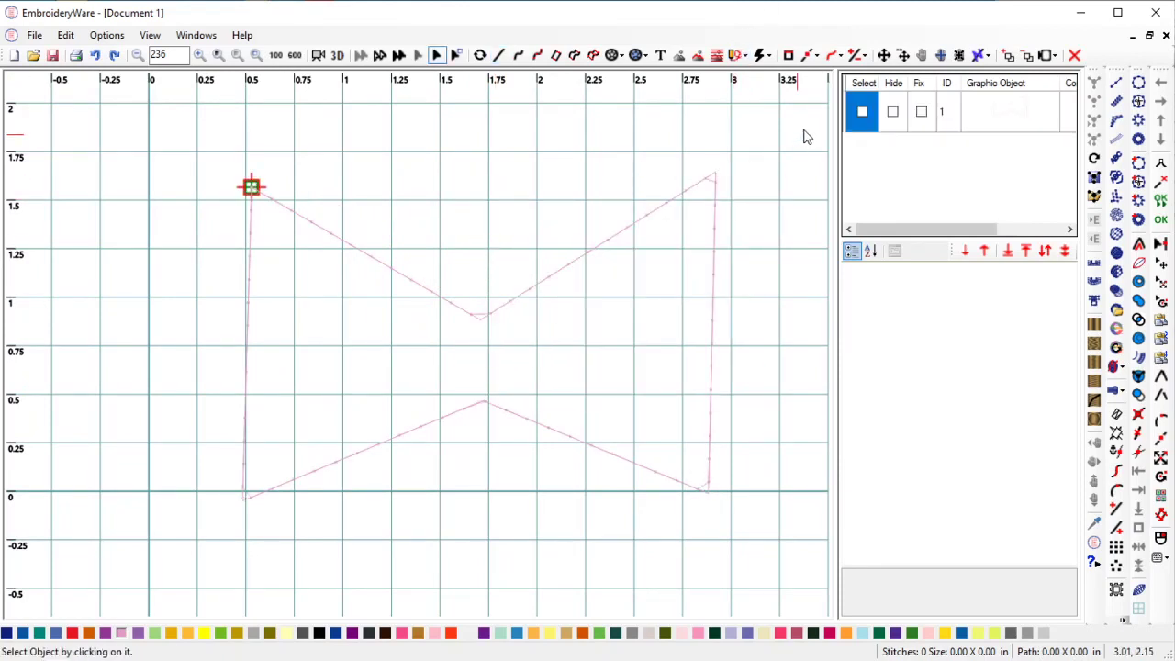
Step: Select object 1 and add anchors at the outline's top-right and bottom-right corner endpoints
{"action": "left_click", "coordinate": [862, 111]}
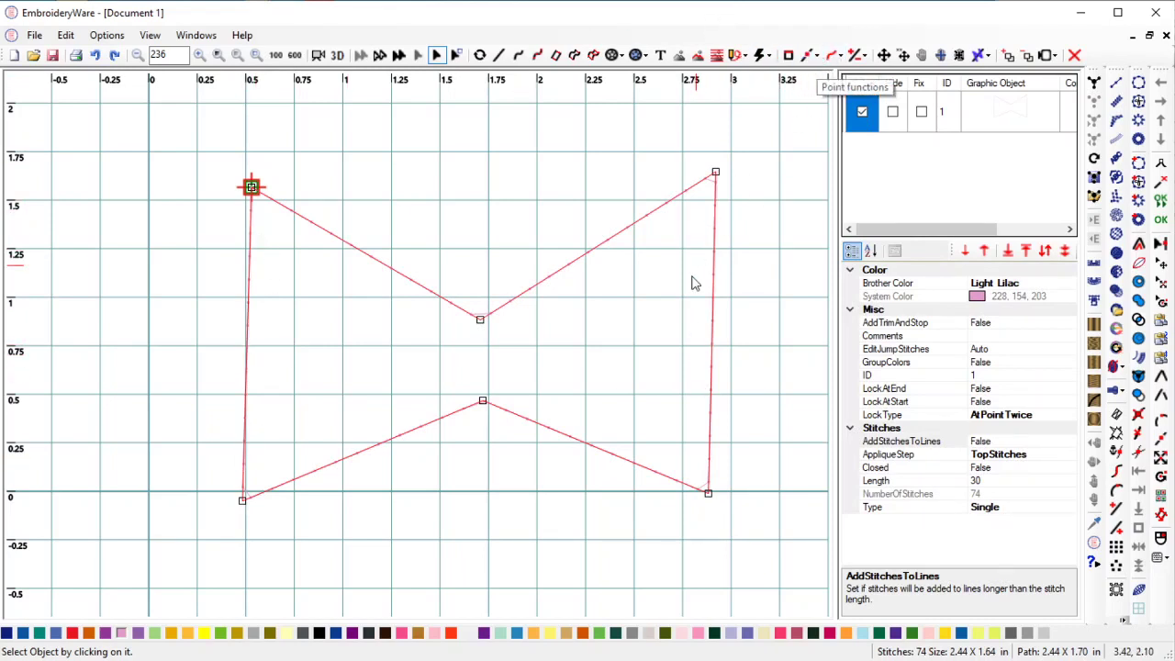
{"action": "left_click", "coordinate": [814, 55]}
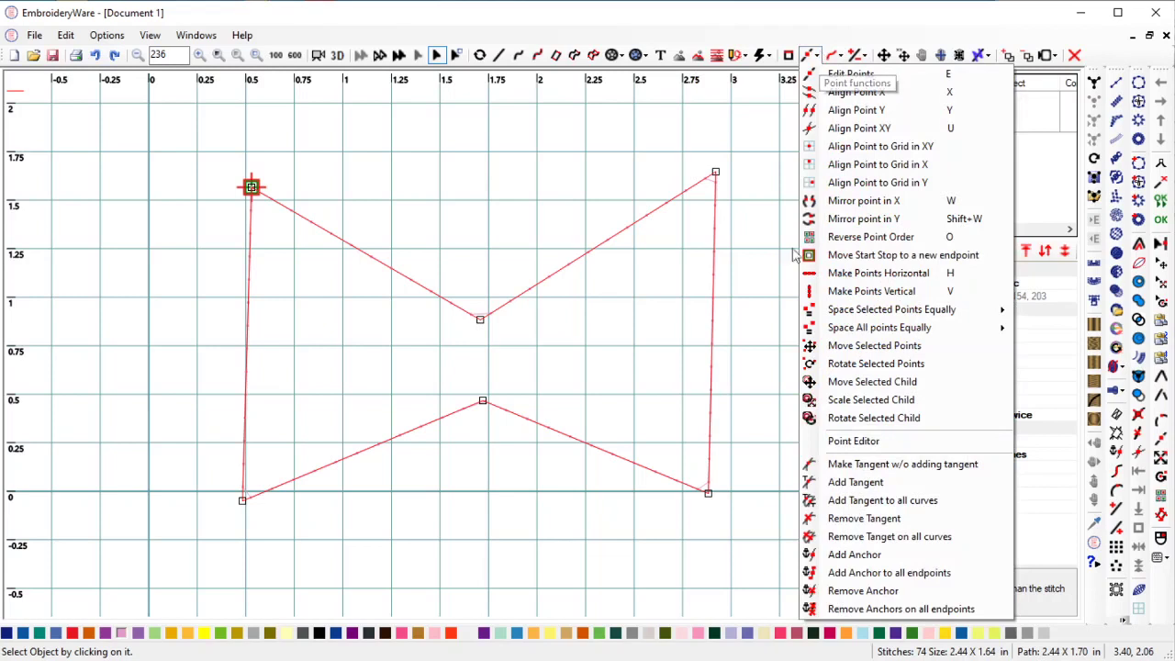
{"action": "left_click", "coordinate": [845, 556]}
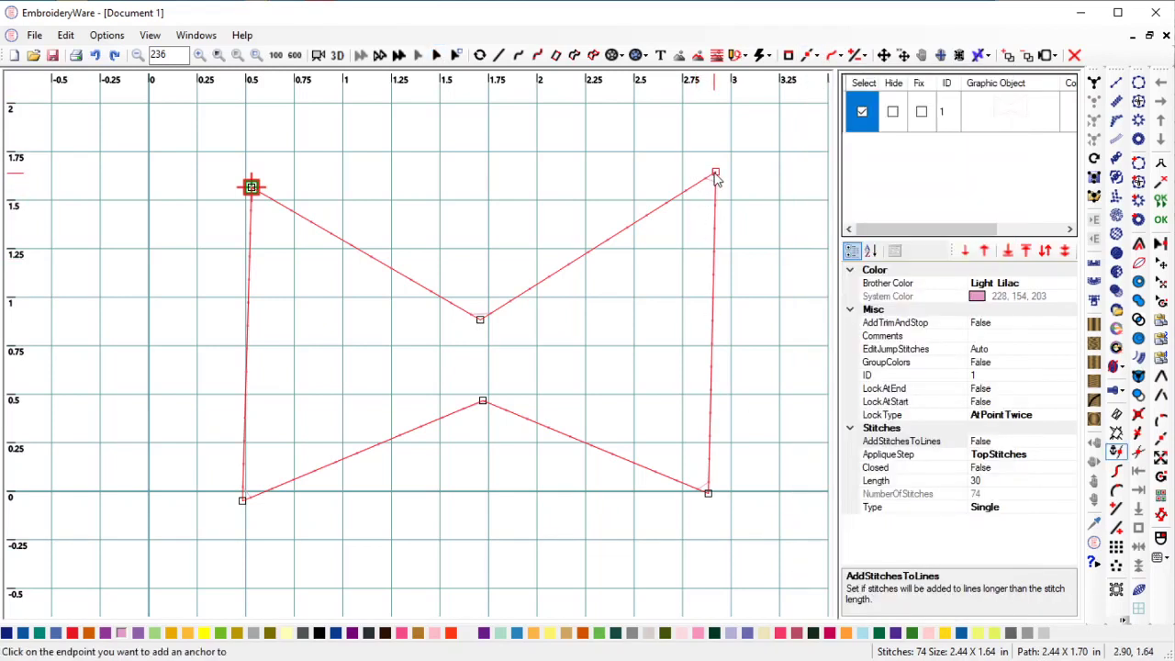
{"action": "left_click", "coordinate": [716, 174]}
{"action": "left_click", "coordinate": [710, 497]}
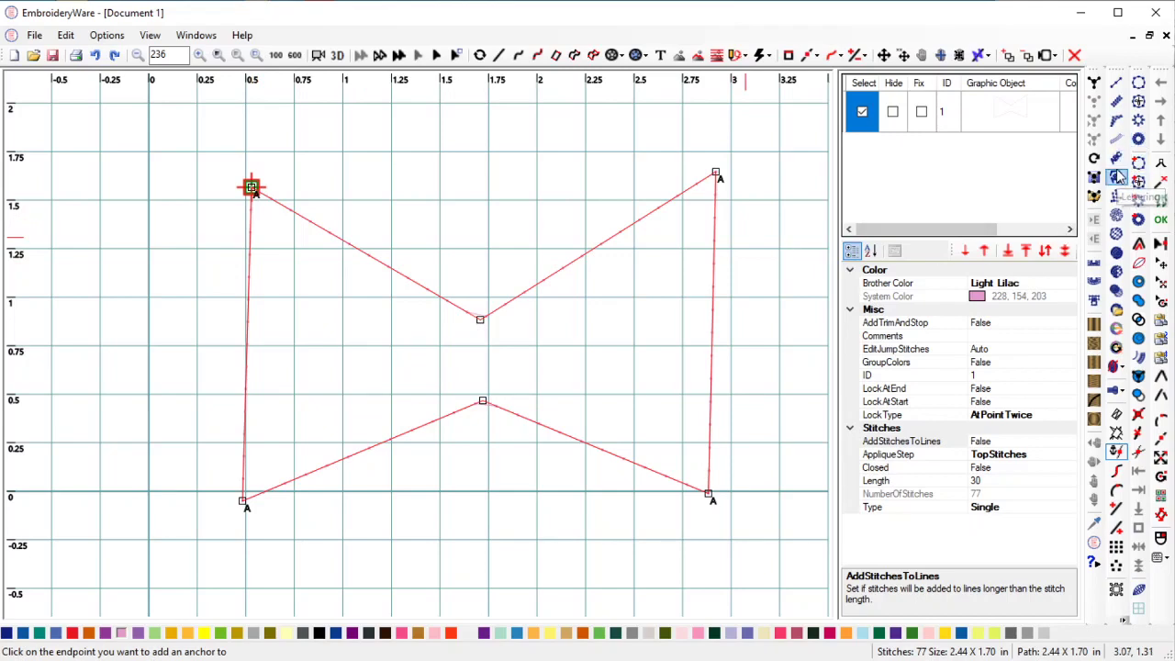
Step: Create envelope lettering in the outline with the text BOWTIE, update it, and confirm
{"action": "left_click", "coordinate": [1119, 196]}
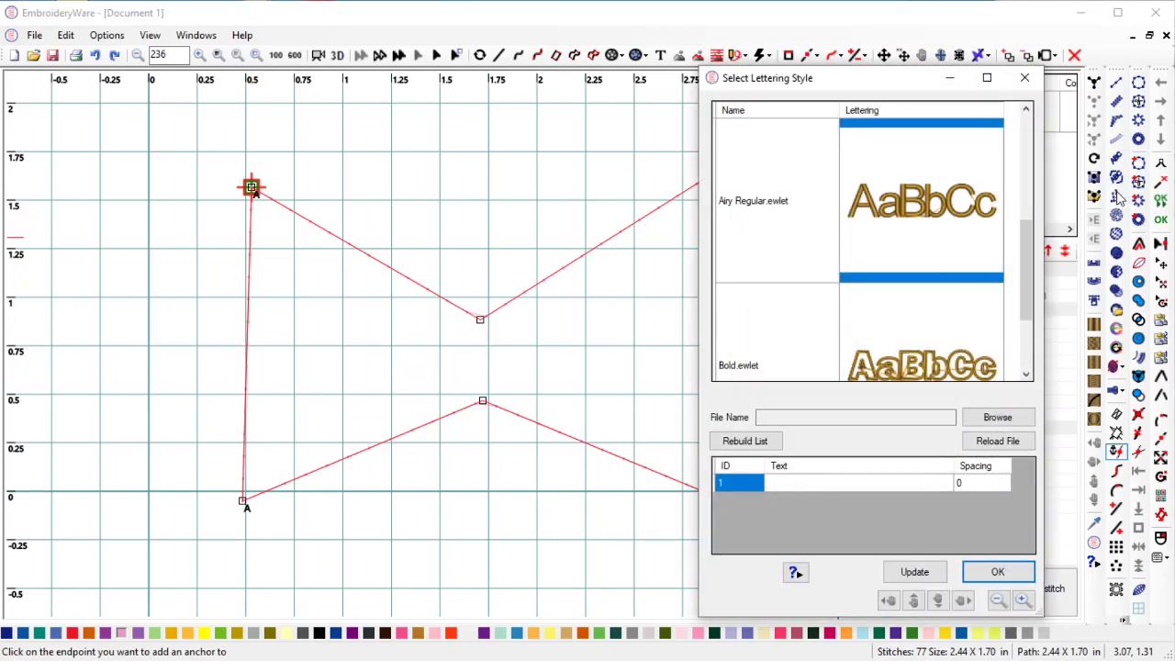
{"action": "left_click", "coordinate": [853, 485]}
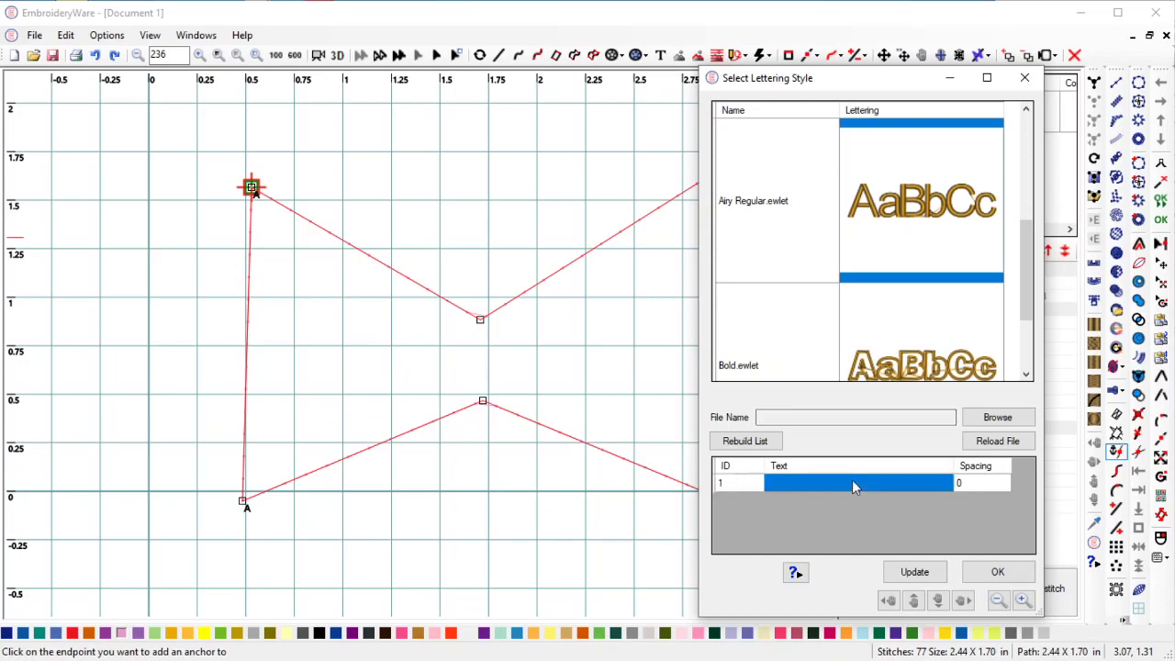
{"action": "left_click", "coordinate": [857, 479]}
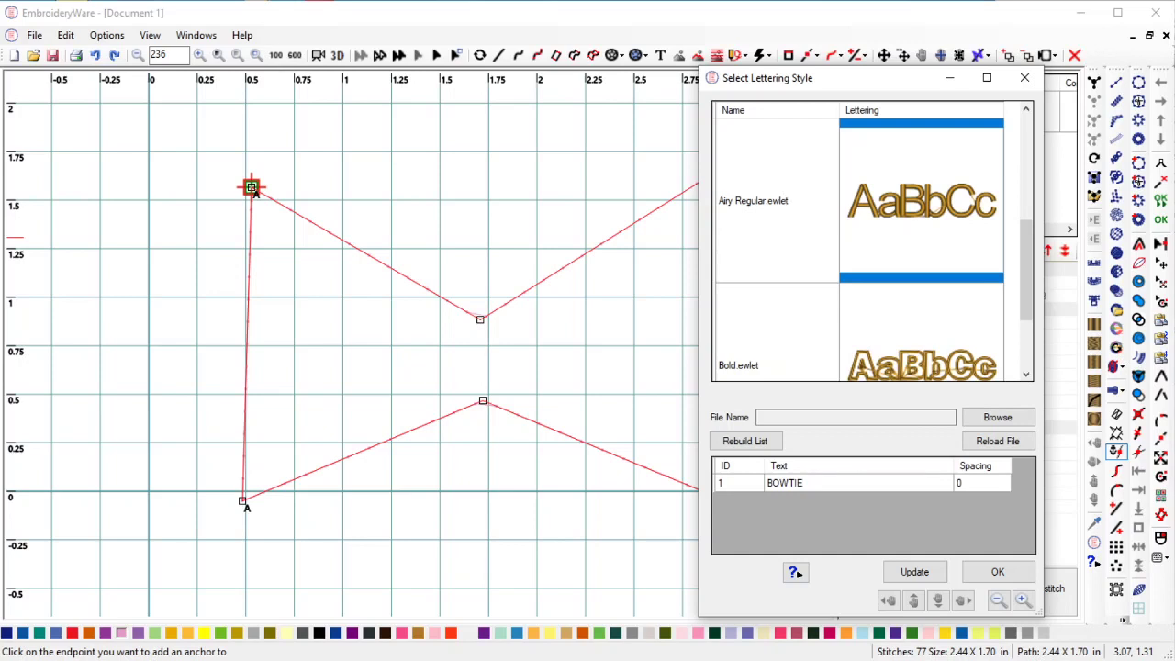
{"action": "left_click", "coordinate": [905, 571]}
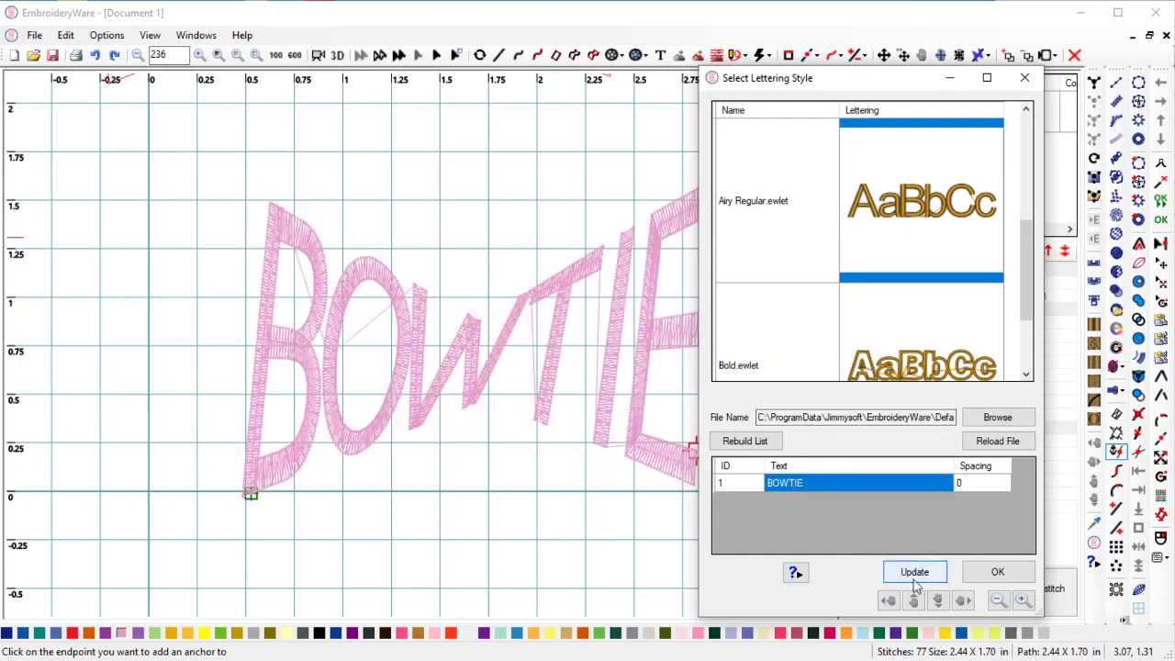
{"action": "left_click", "coordinate": [998, 572]}
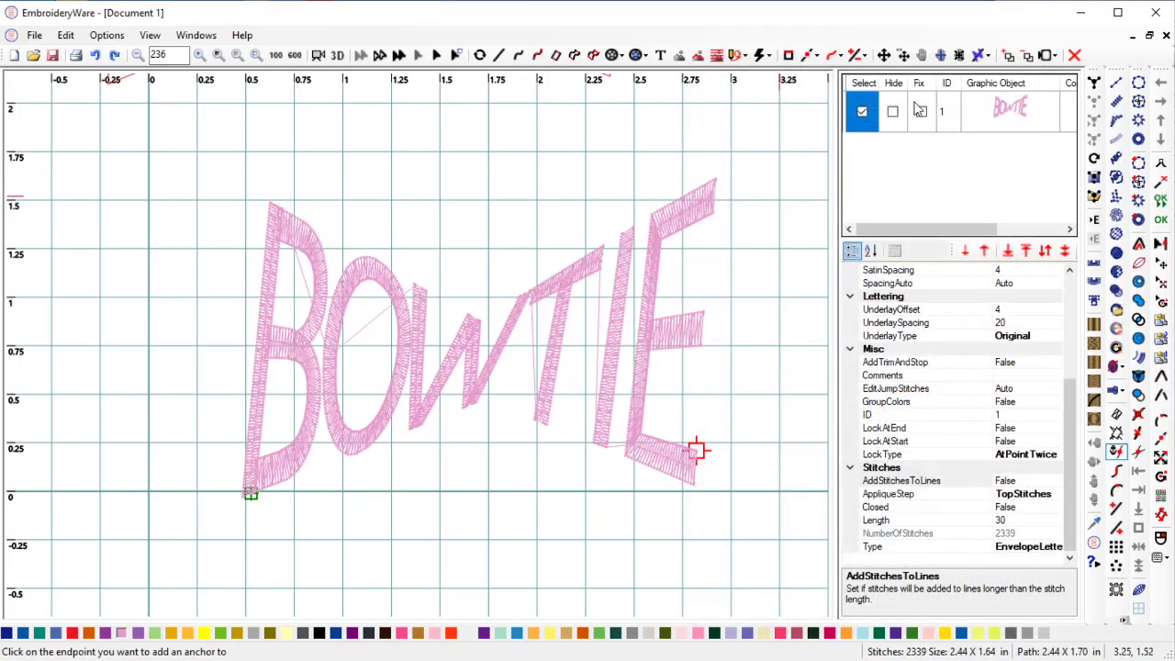
Step: Move the outline's top and bottom middle points to the right
{"action": "left_click", "coordinate": [863, 113]}
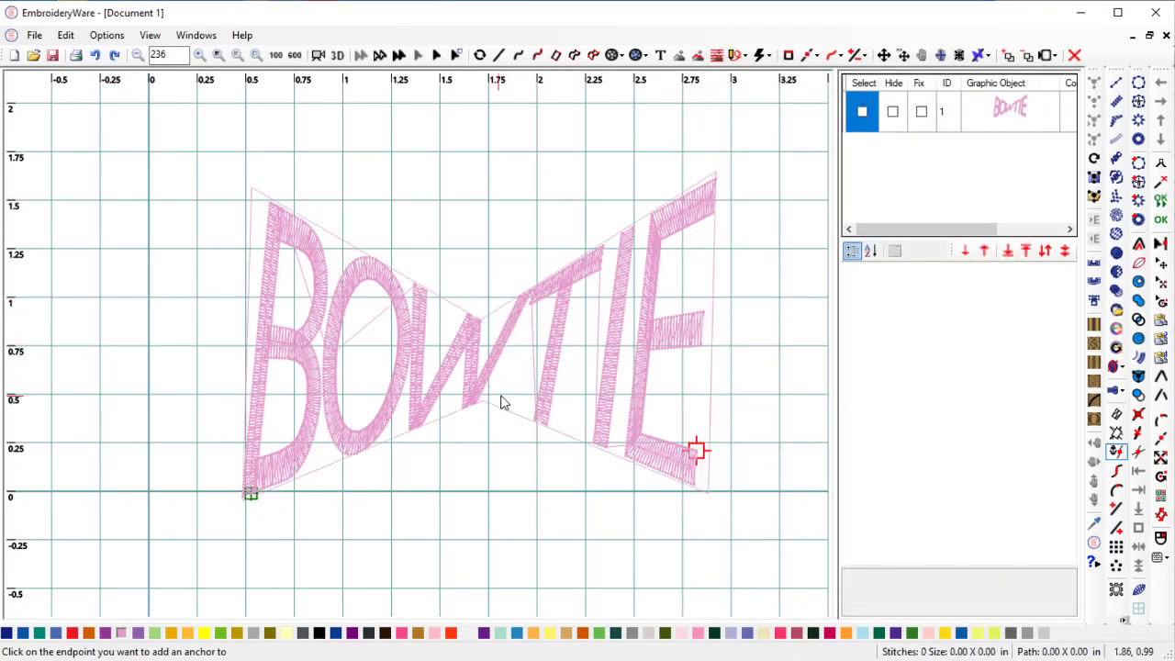
{"action": "left_click", "coordinate": [864, 114]}
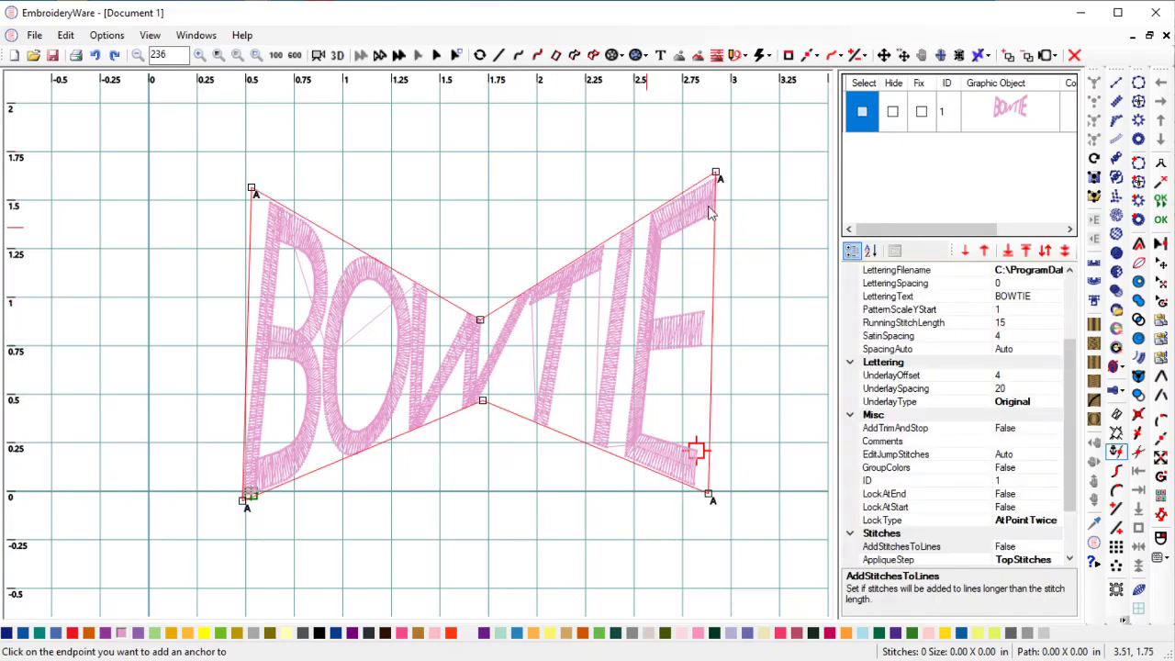
{"action": "left_click", "coordinate": [1161, 439]}
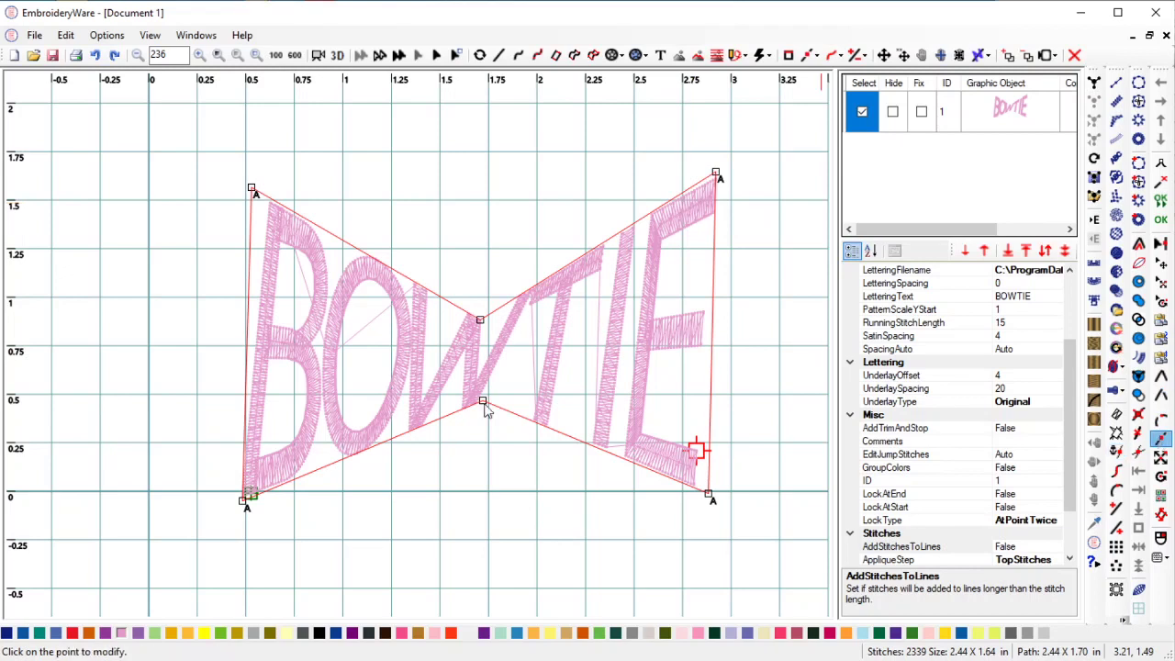
{"action": "left_click", "coordinate": [479, 320]}
{"action": "left_click", "coordinate": [515, 318]}
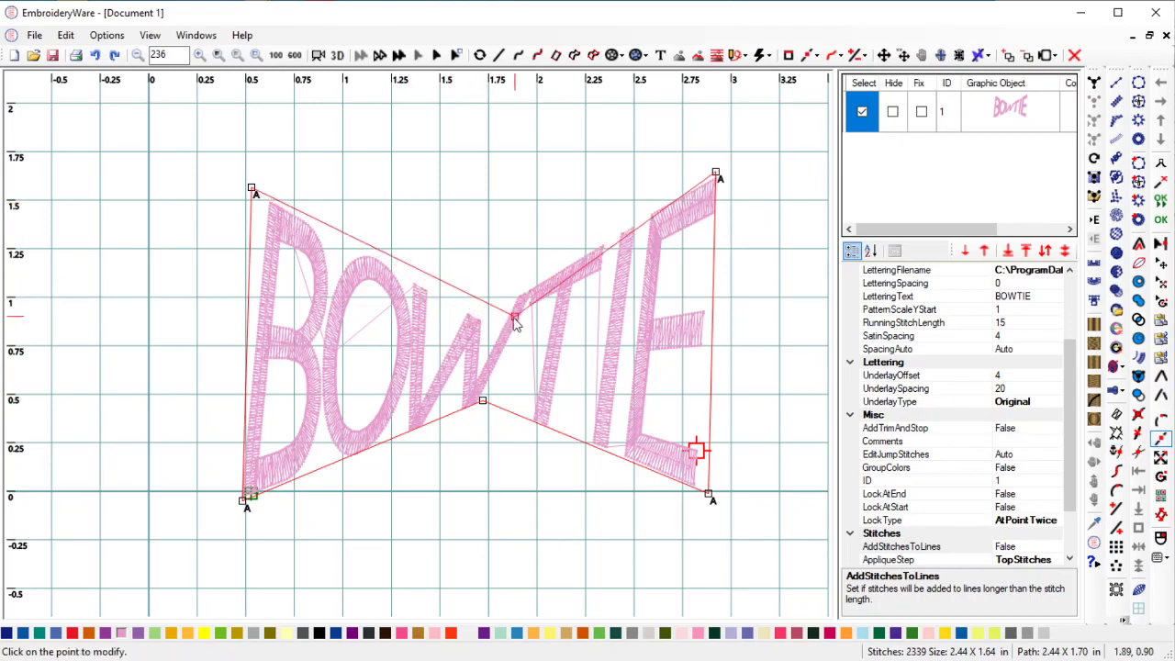
{"action": "left_click", "coordinate": [484, 404]}
{"action": "left_click", "coordinate": [538, 414]}
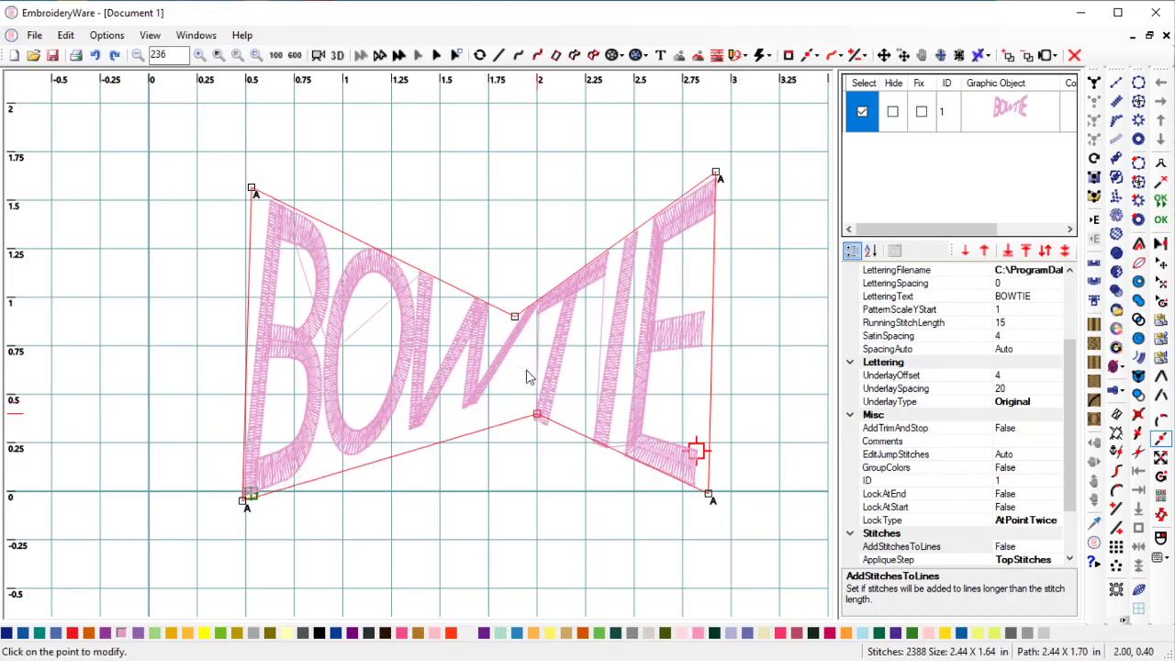
{"action": "left_click", "coordinate": [514, 318]}
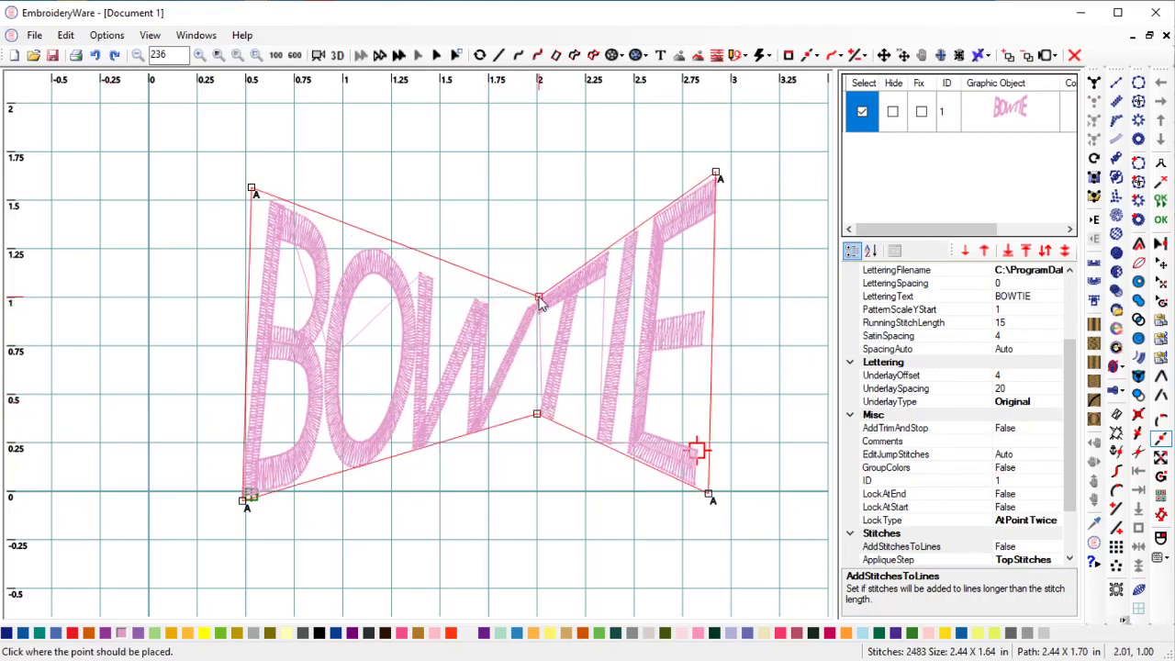
{"action": "left_click", "coordinate": [539, 298]}
{"action": "left_click", "coordinate": [537, 415]}
{"action": "left_click", "coordinate": [532, 417]}
Step: Set LetteringSpacing to 20 and preview the BOWTIE lettering in 3D
{"action": "left_click", "coordinate": [1071, 307]}
{"action": "left_click", "coordinate": [1007, 389]}
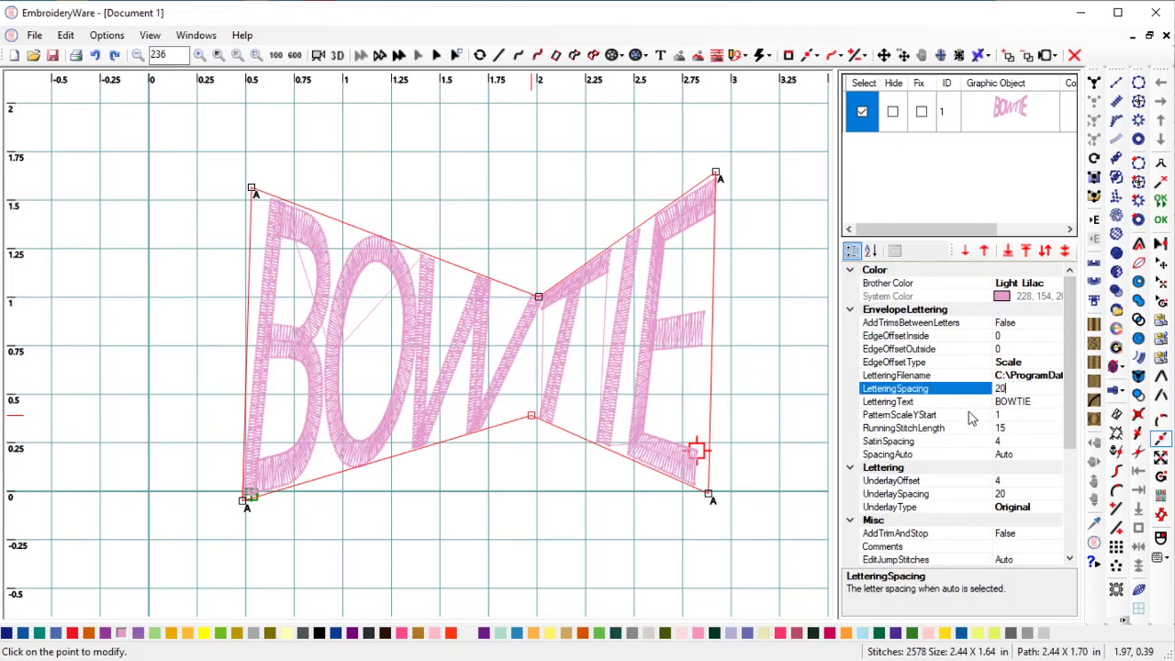
{"action": "type", "text": "20"}
{"action": "key", "text": "Return"}
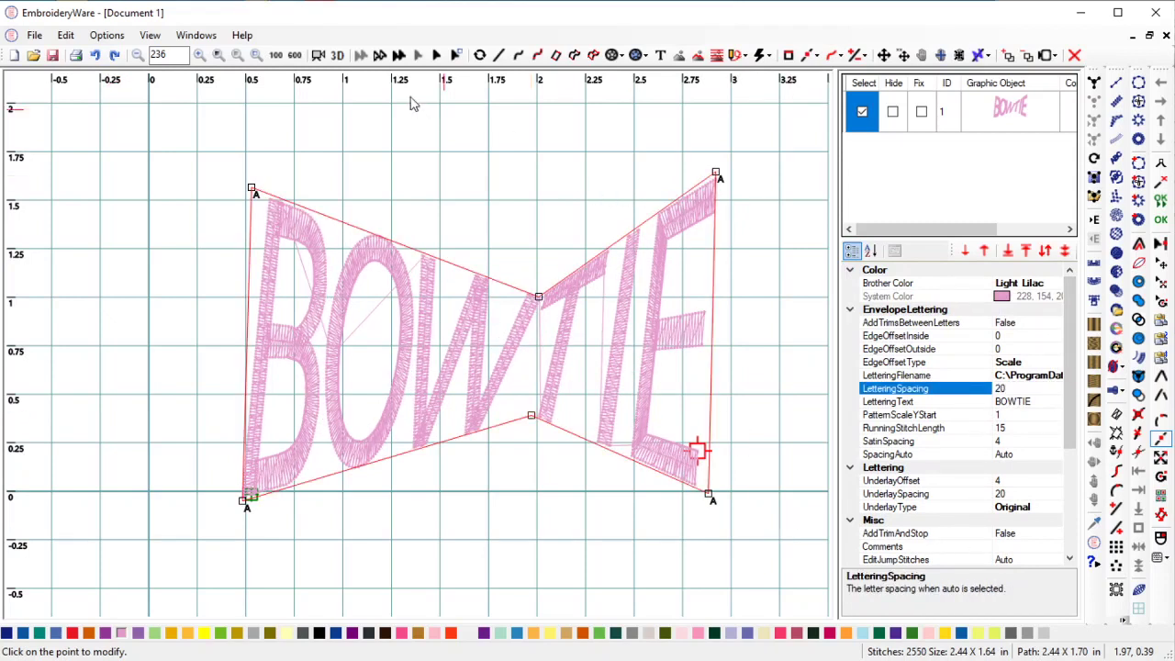
{"action": "left_click", "coordinate": [337, 56]}
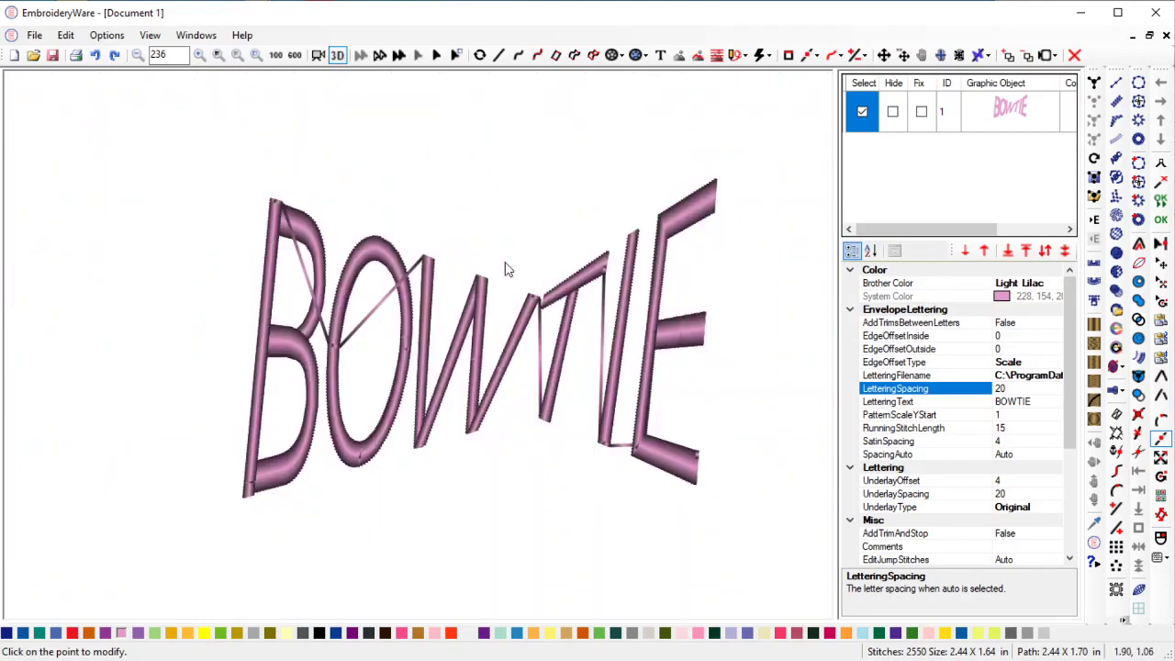